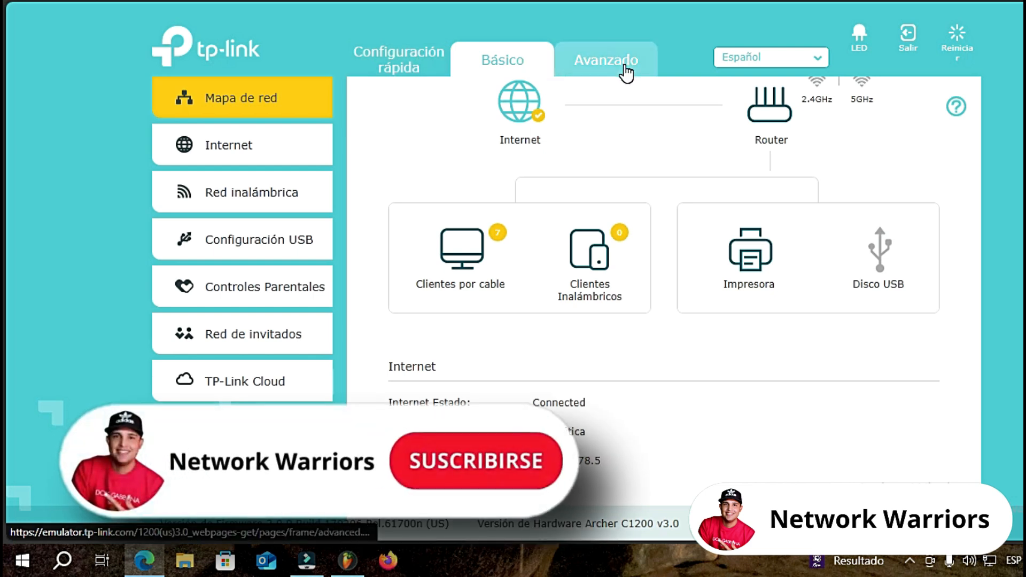
- Open the advanced wireless network settings and set the 2.4 GHz security to WPA/WPA2 - Personal (Recomendado)
click(597, 74)
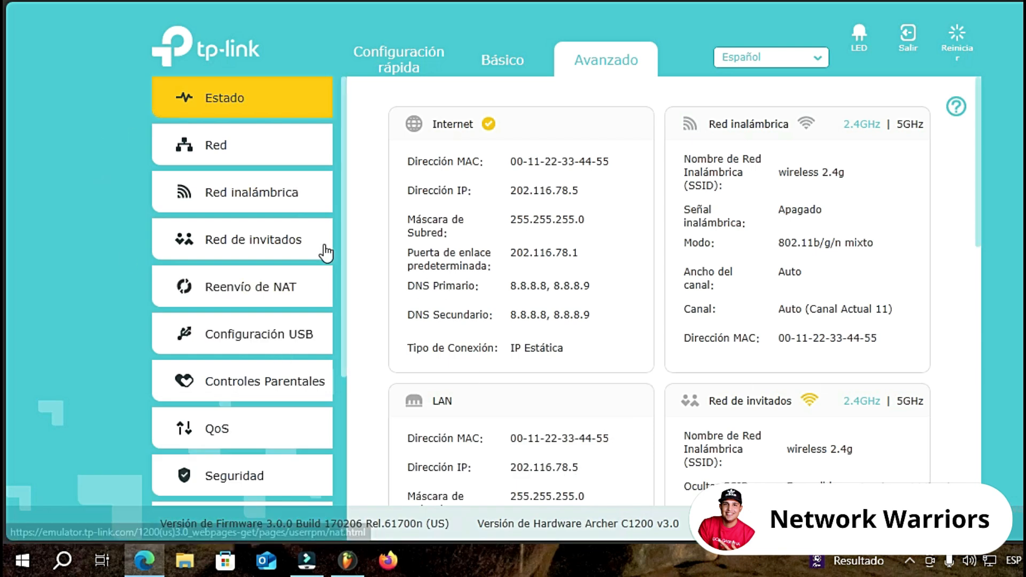
click(219, 157)
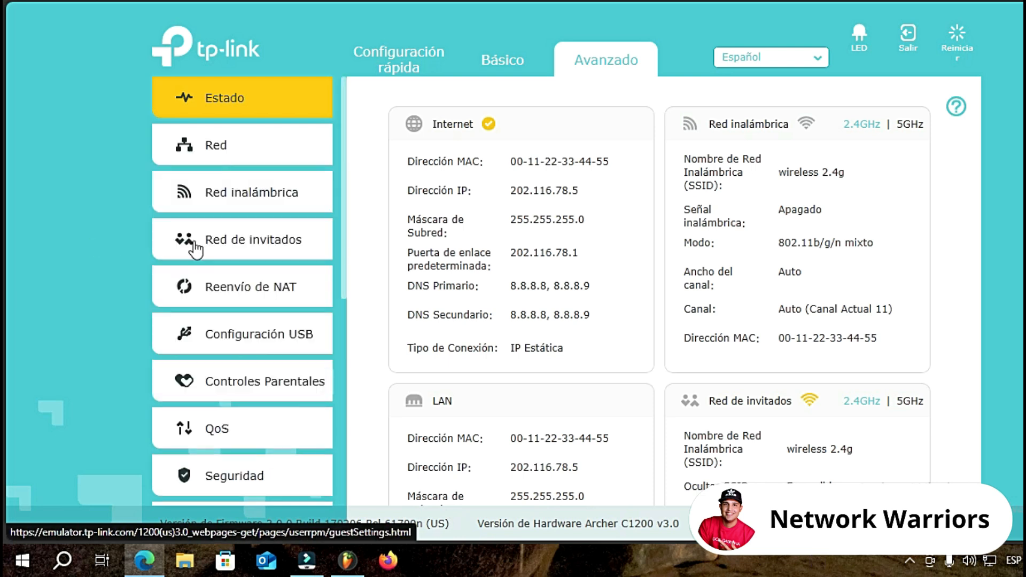
click(245, 210)
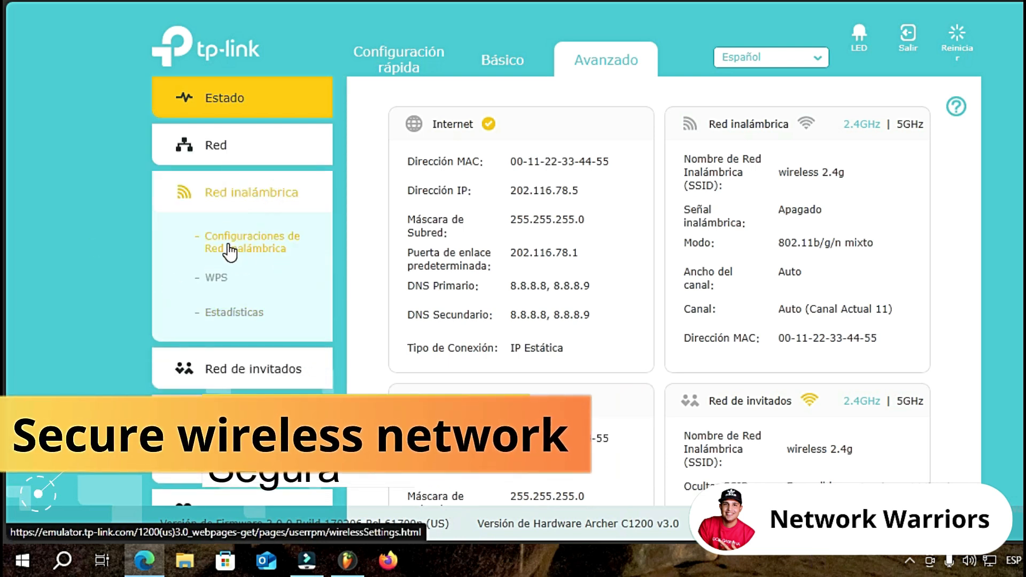
click(262, 250)
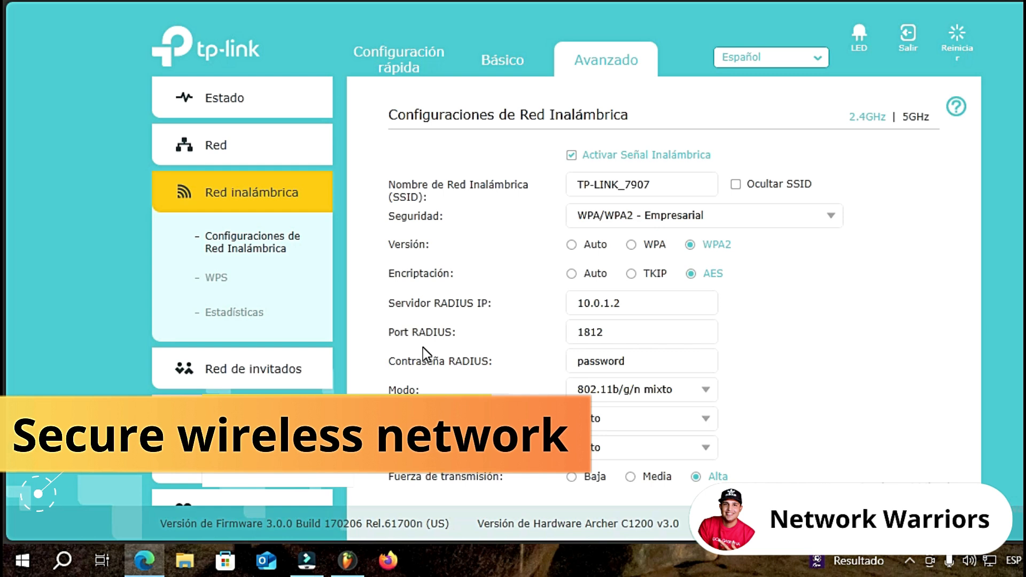
click(820, 221)
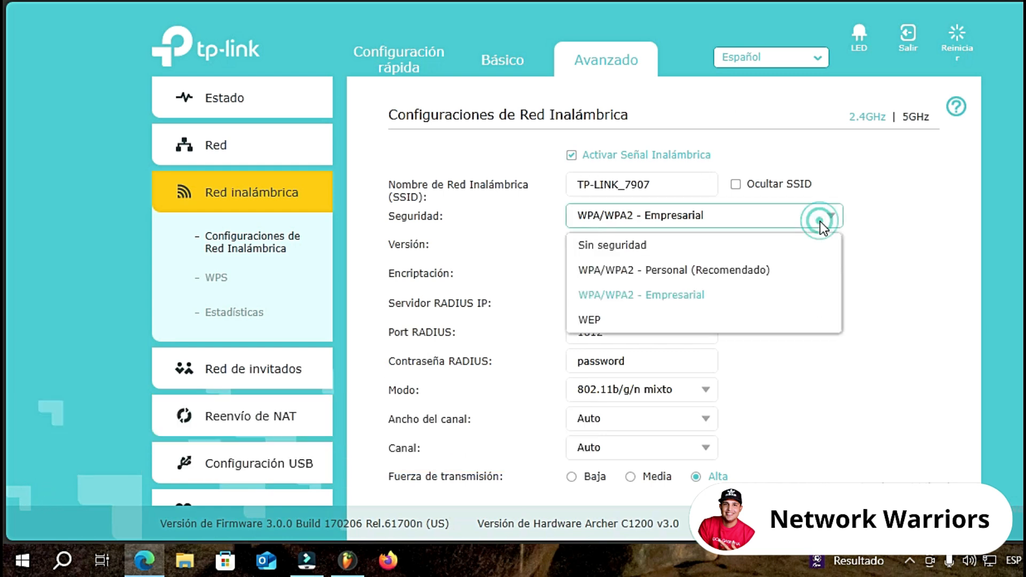
click(653, 272)
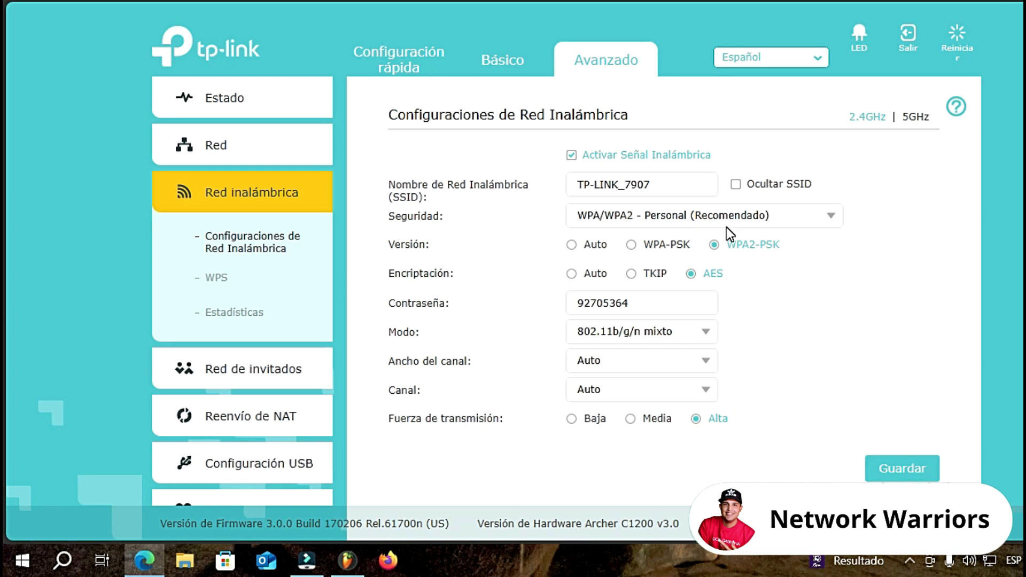
drag(659, 184, 559, 182)
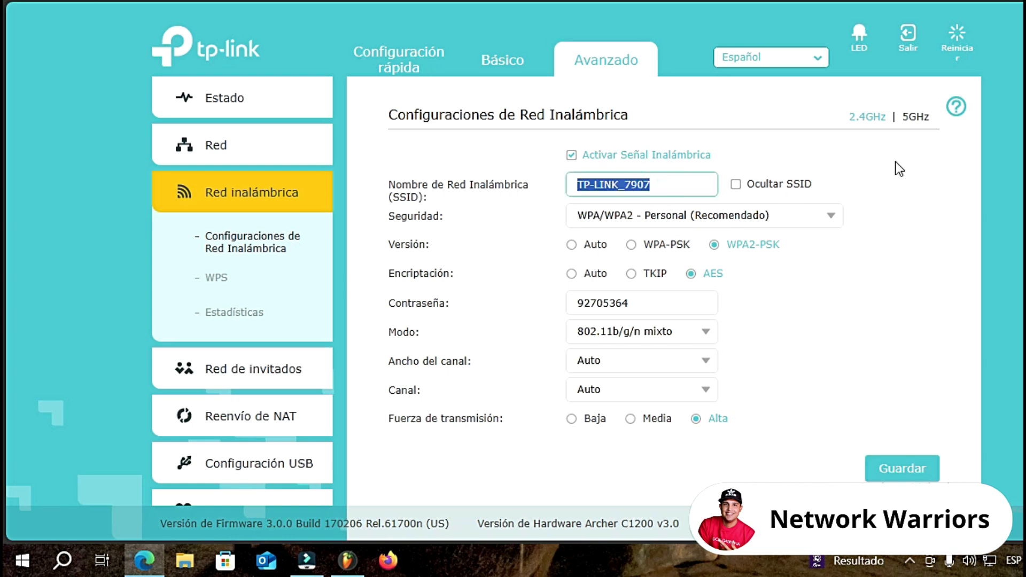
click(869, 166)
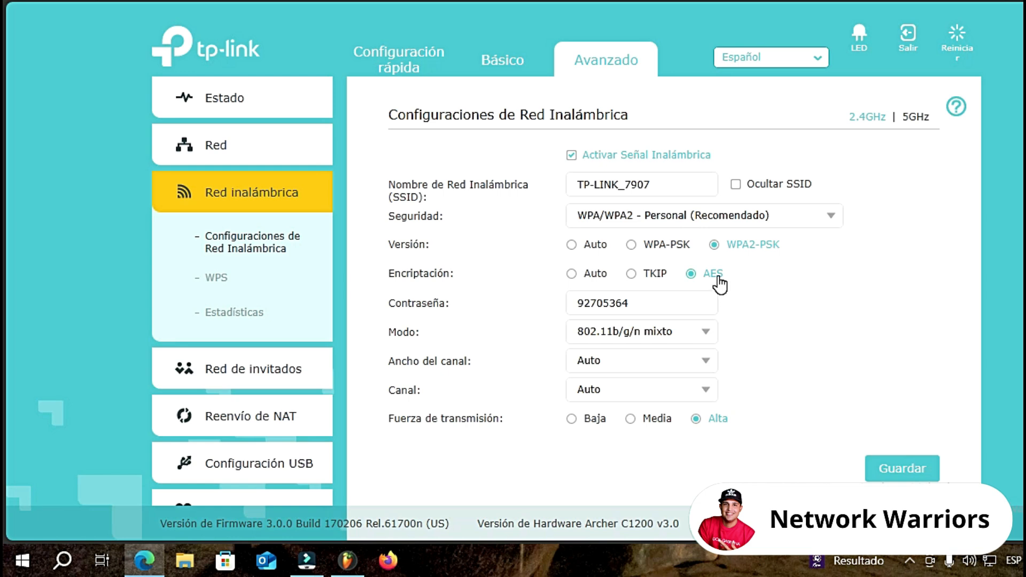
- Replace the 2.4 GHz wireless network's password with a new one and hide its SSID
drag(633, 303, 555, 297)
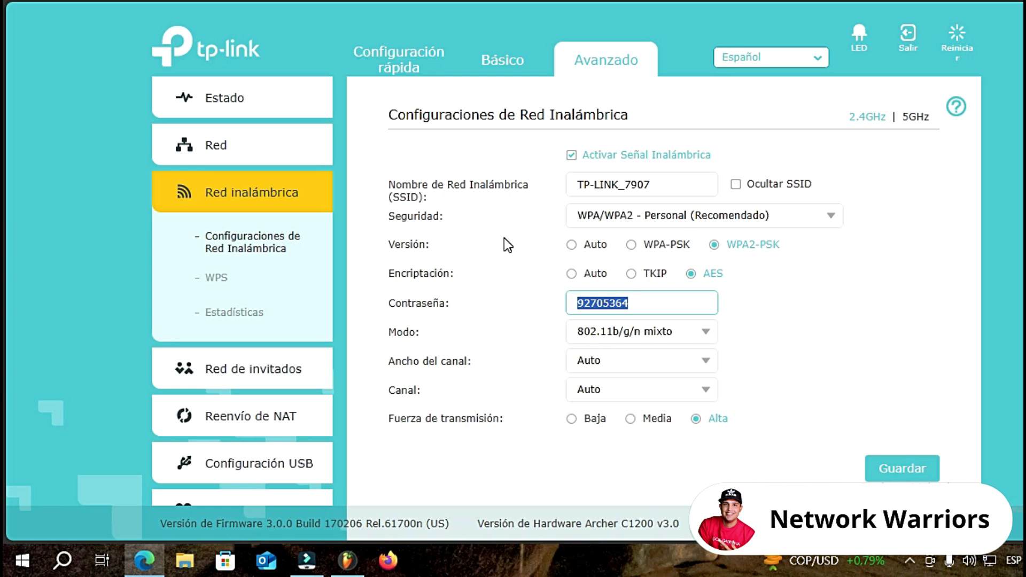
click(844, 329)
double_click(636, 304)
key(BackSpace)
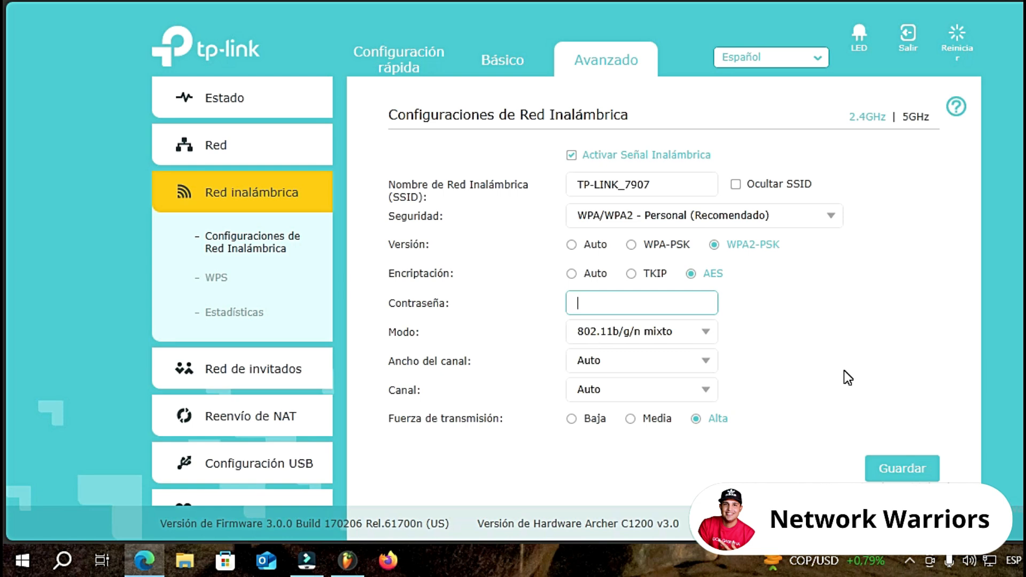
double_click(630, 303)
click(804, 309)
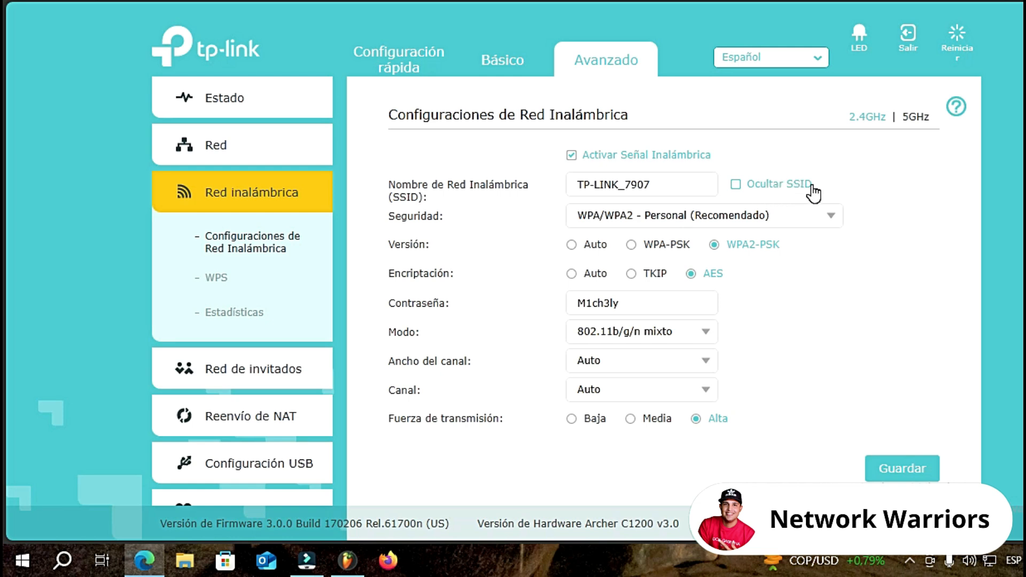
click(737, 185)
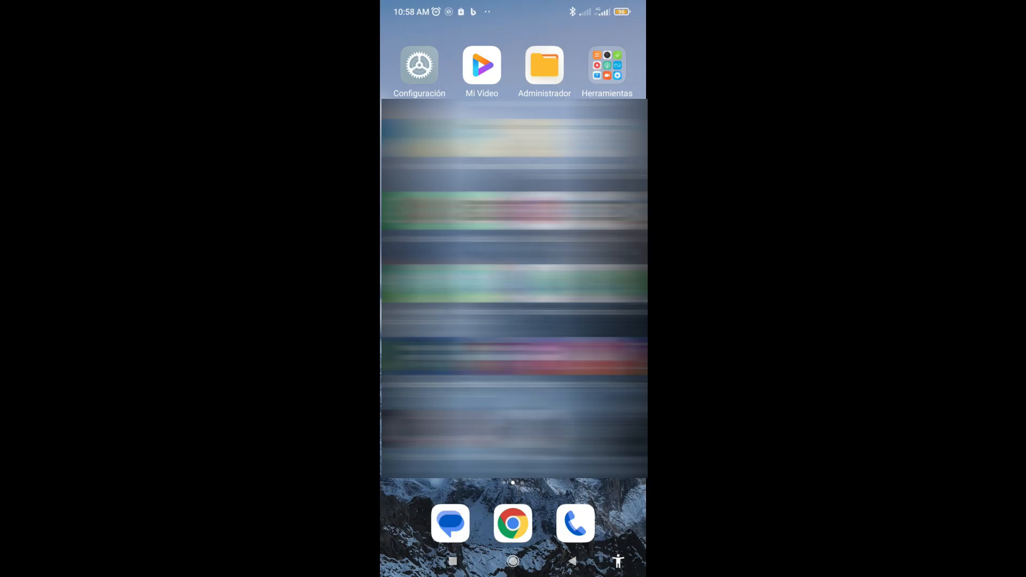
- Switch to the phone's Wi-Fi settings, look through the available networks and open the form for adding a network manually
click(437, 90)
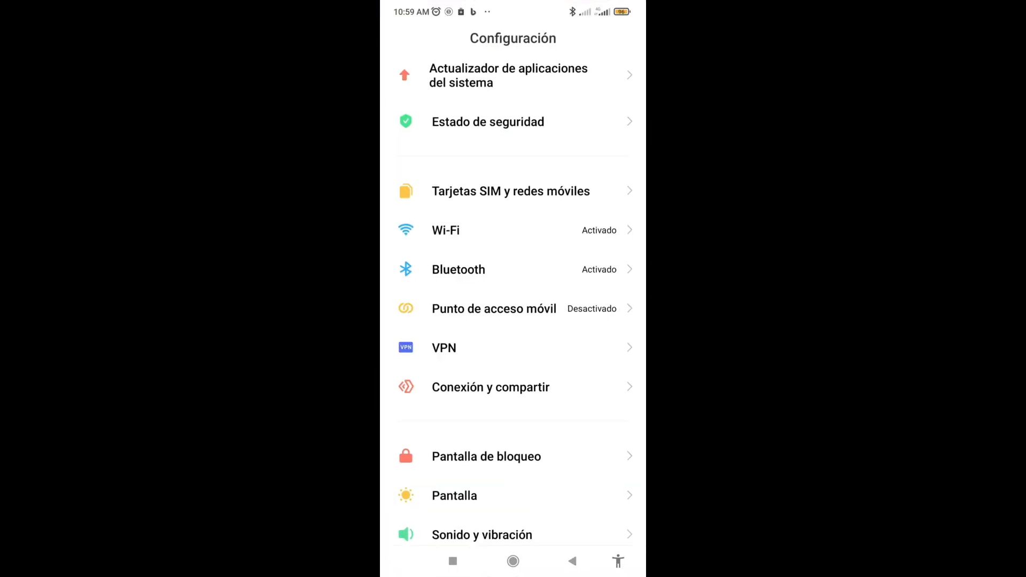
click(446, 230)
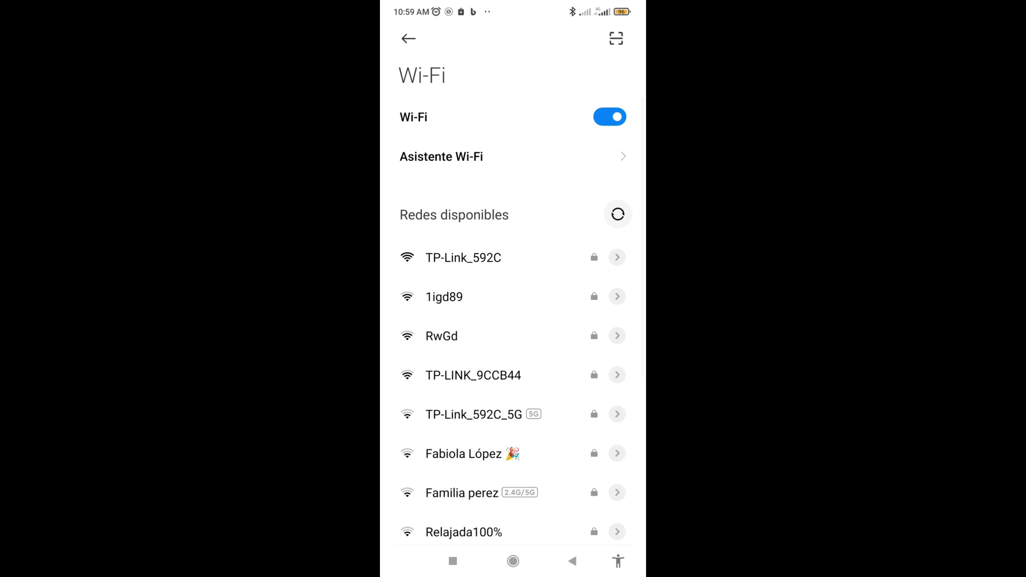
scroll(513, 321, down, 5)
scroll(513, 320, up, 3)
scroll(514, 321, up, 3)
scroll(514, 321, down, 5)
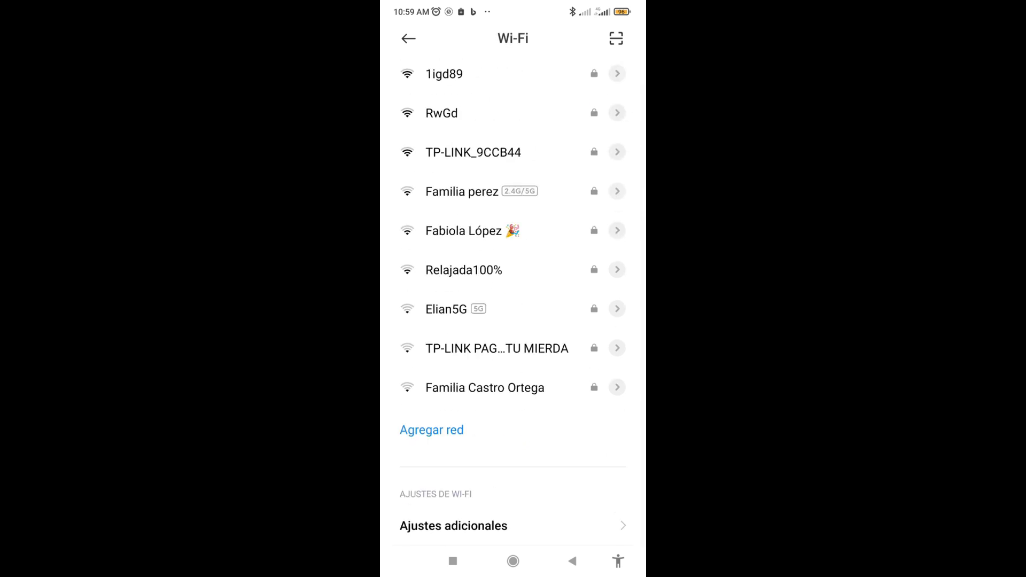
scroll(514, 289, up, 5)
scroll(513, 299, down, 5)
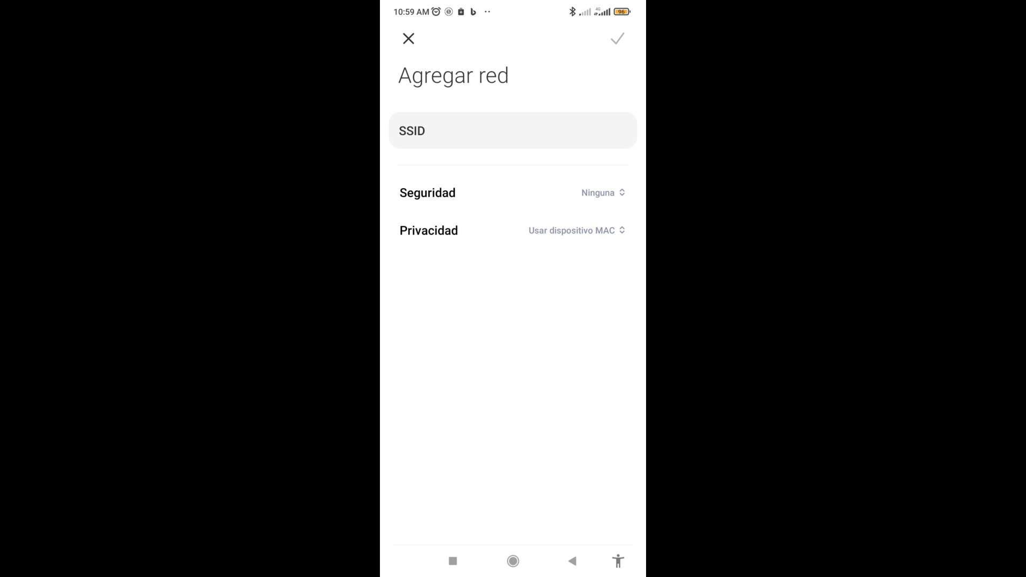
- Enter wirelless as the SSID, choose WPA/WPA2-Personal security and fill in the Wi-Fi password
click(513, 131)
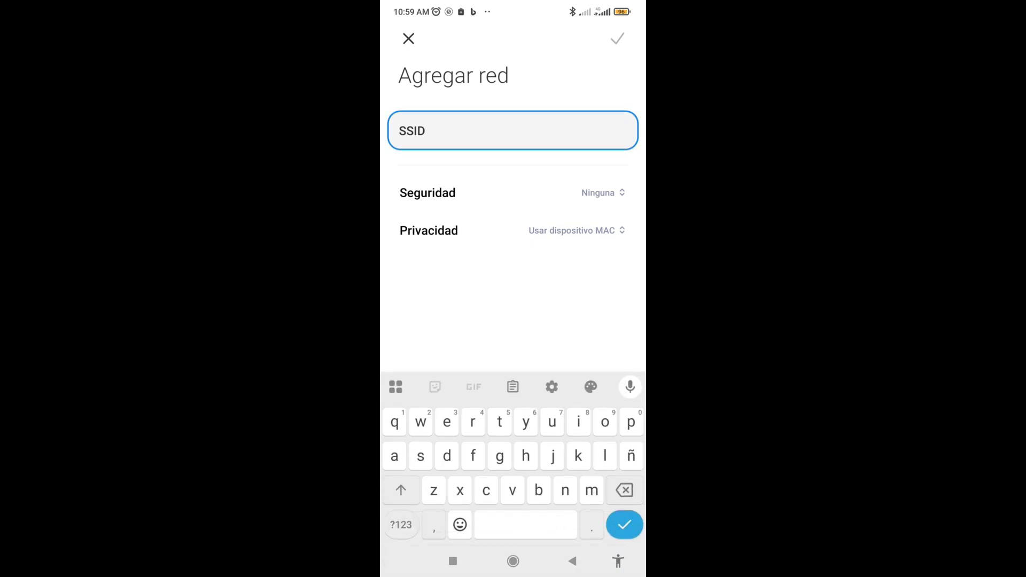
text(wirelless)
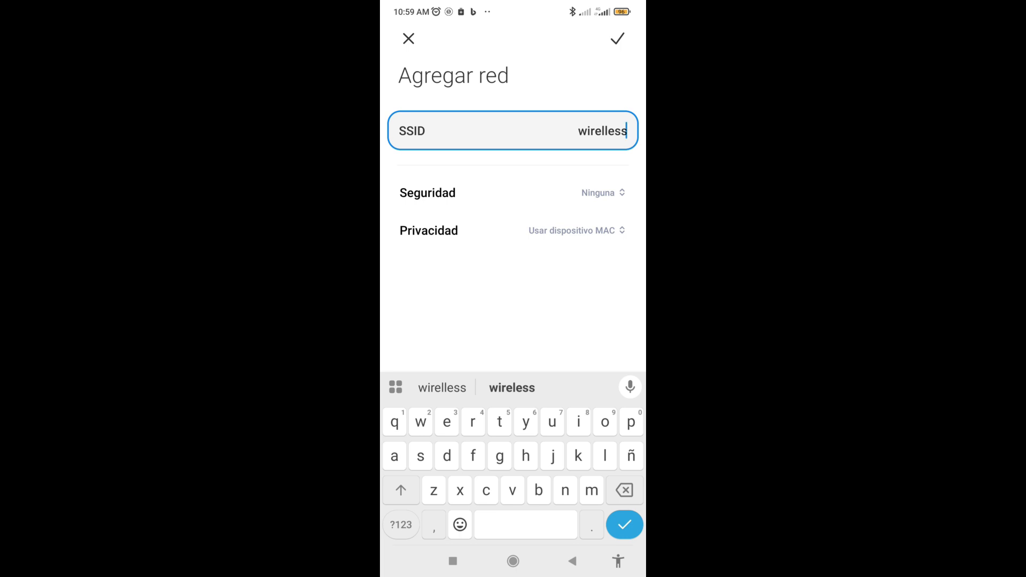
click(602, 192)
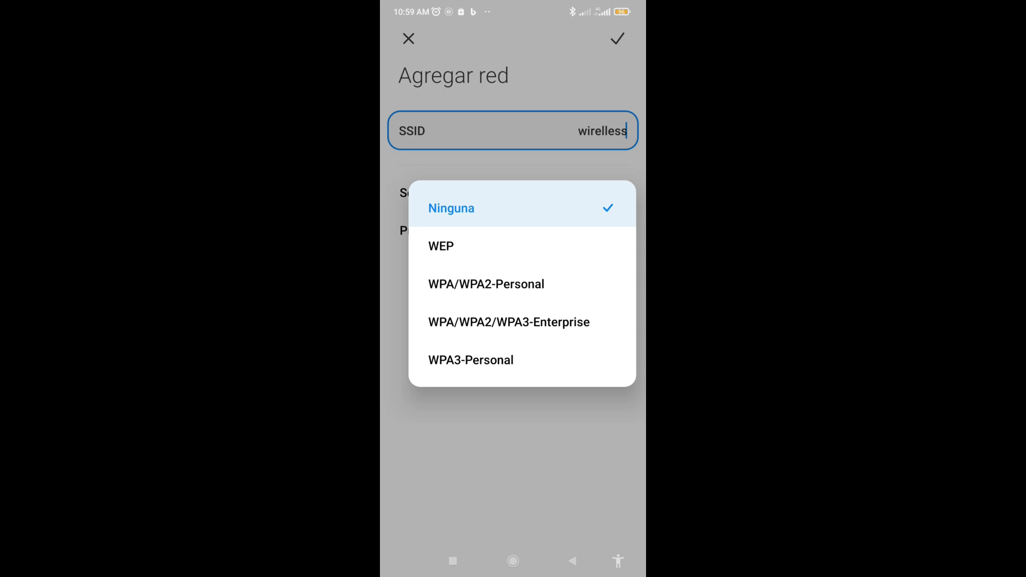
click(487, 285)
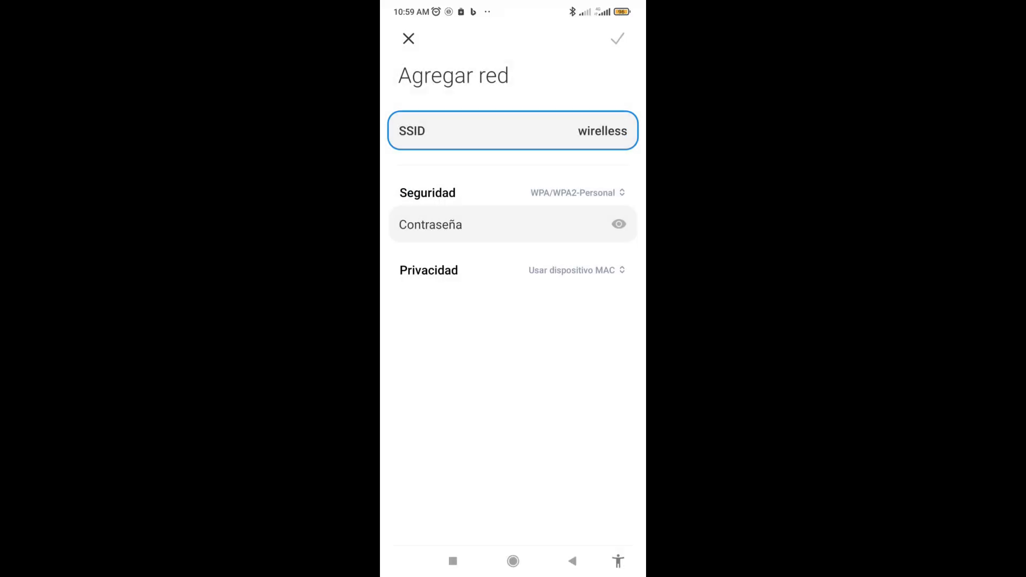
click(513, 224)
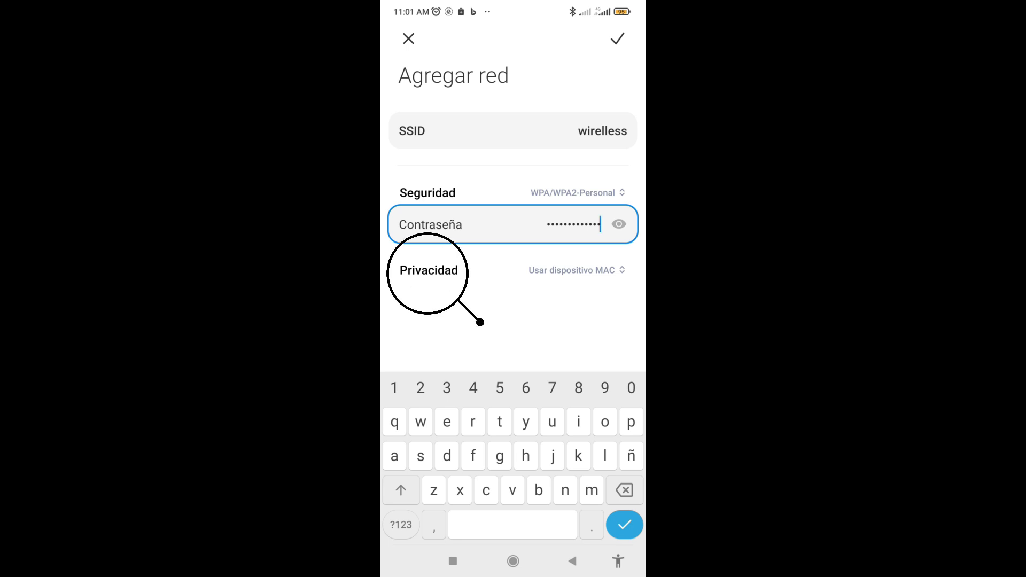
- Select Usar dispositivo MAC as the privacy option and save the hidden network to connect to it
click(576, 271)
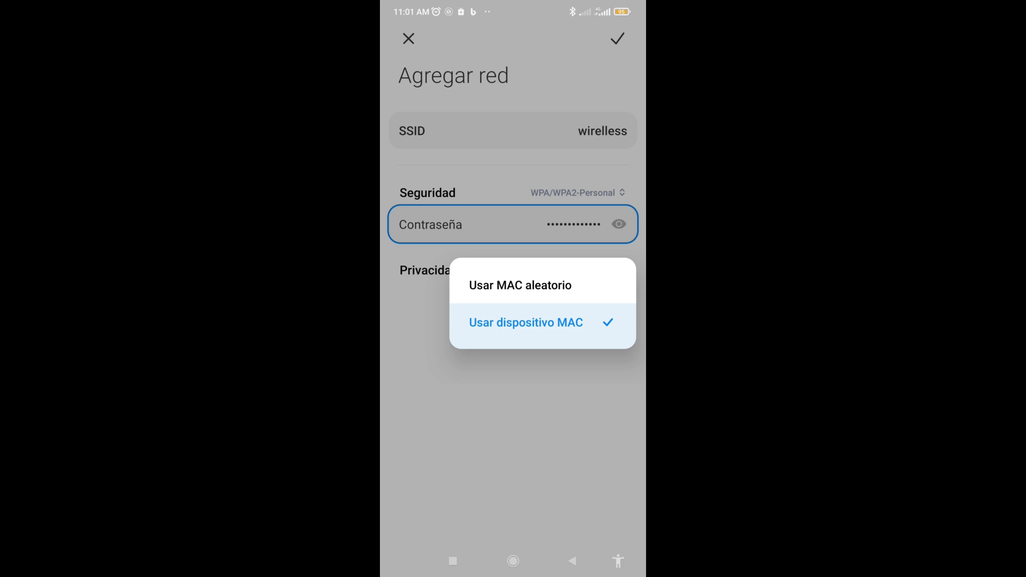
click(526, 323)
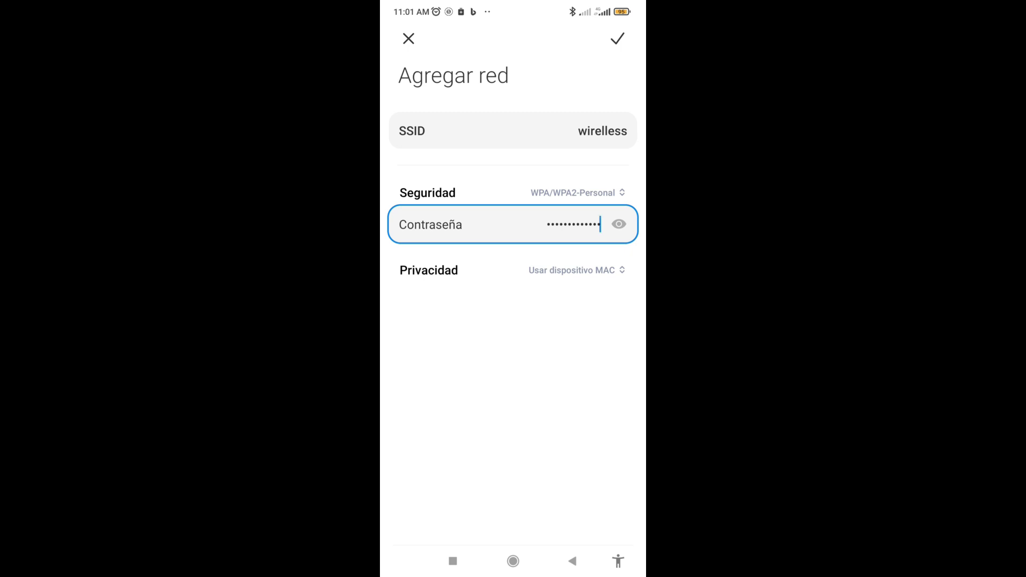
click(617, 39)
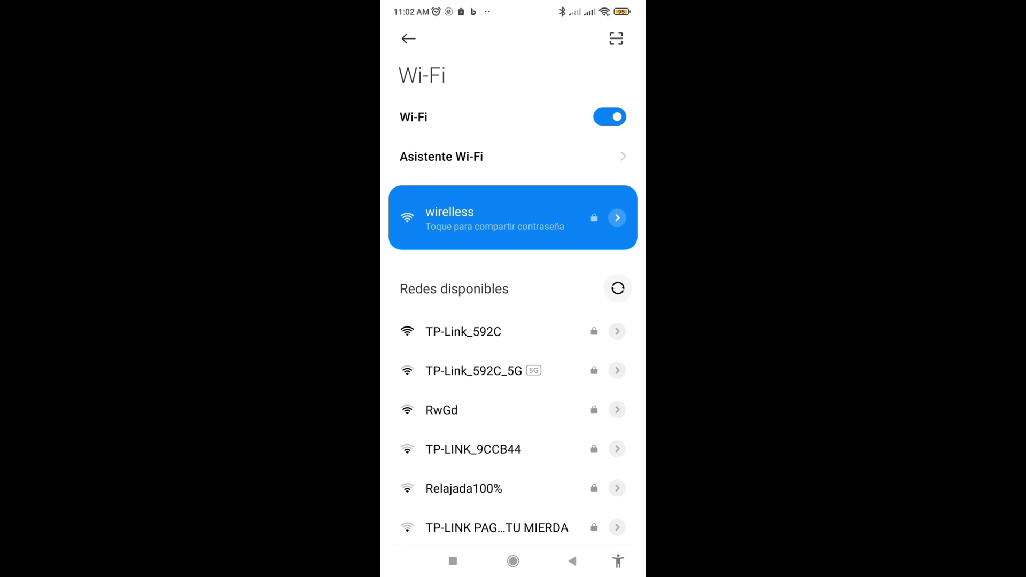
- Review the connection details of the wirelless network, including its privacy setting
click(617, 218)
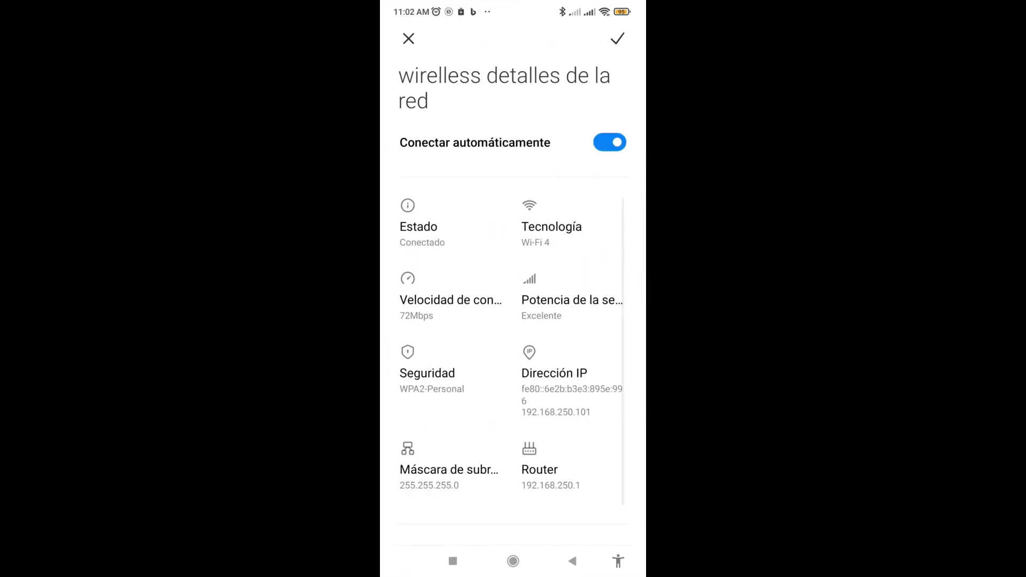
scroll(513, 289, down, 3)
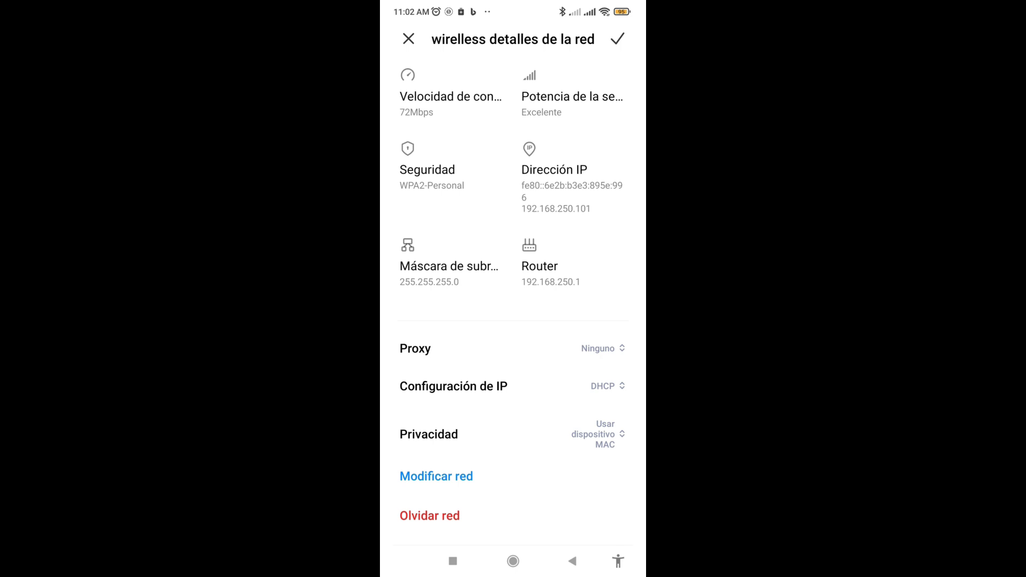
click(597, 434)
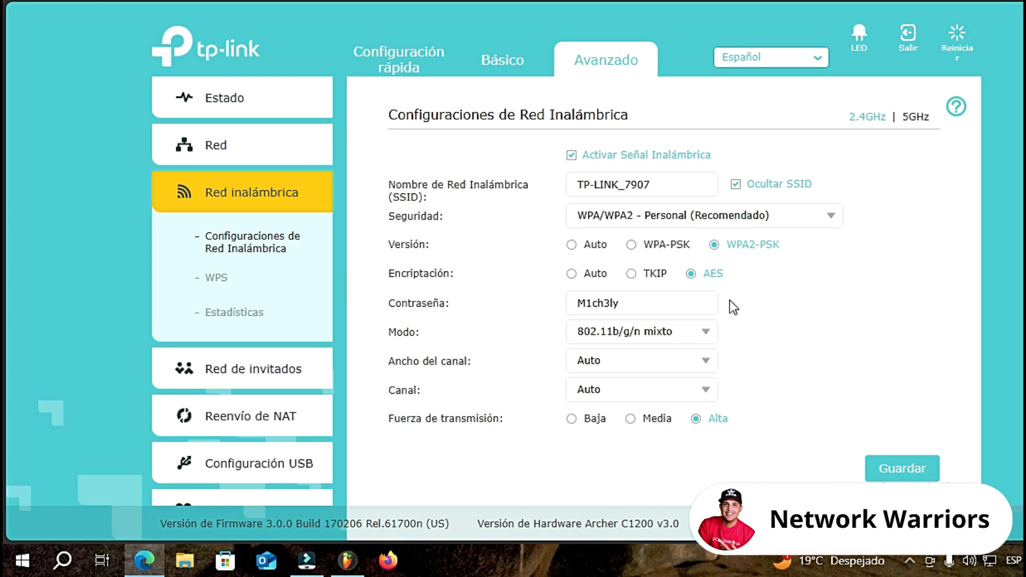
- In the router's guest network settings, set the 2.4 GHz guest network's security to WPA/WPA2-Personal
scroll(384, 341, down, 1)
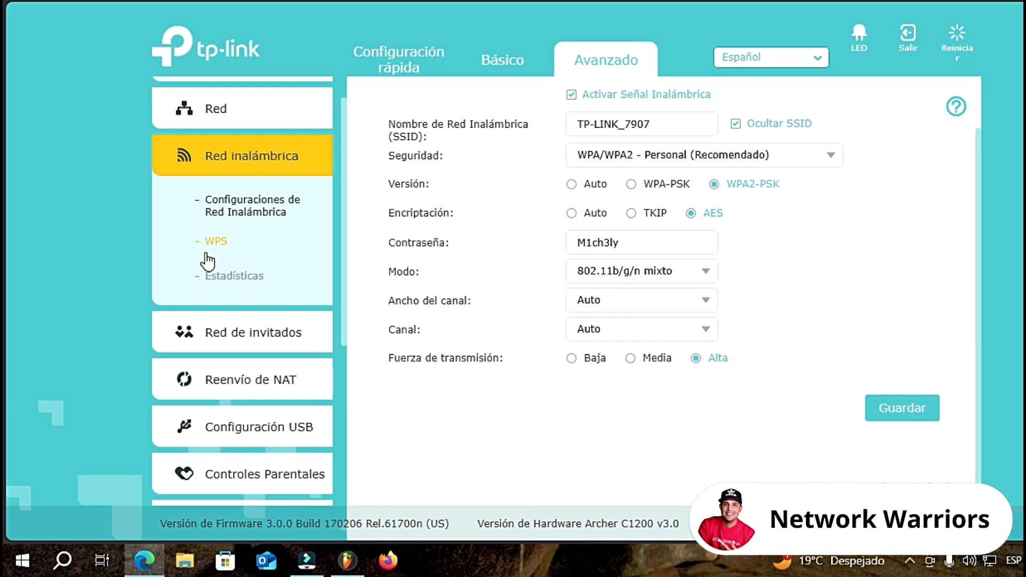
click(268, 334)
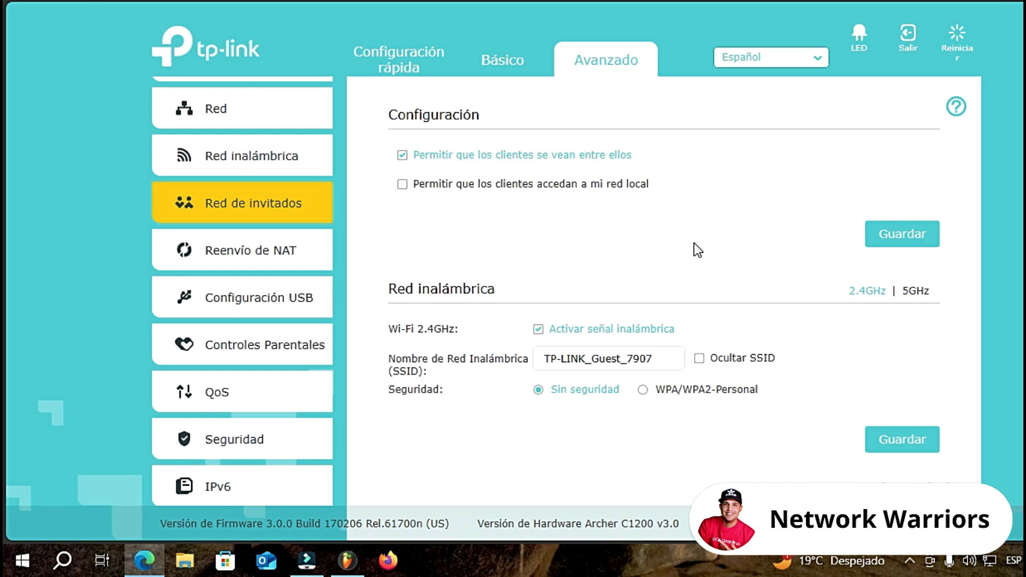
scroll(666, 415, down, 1)
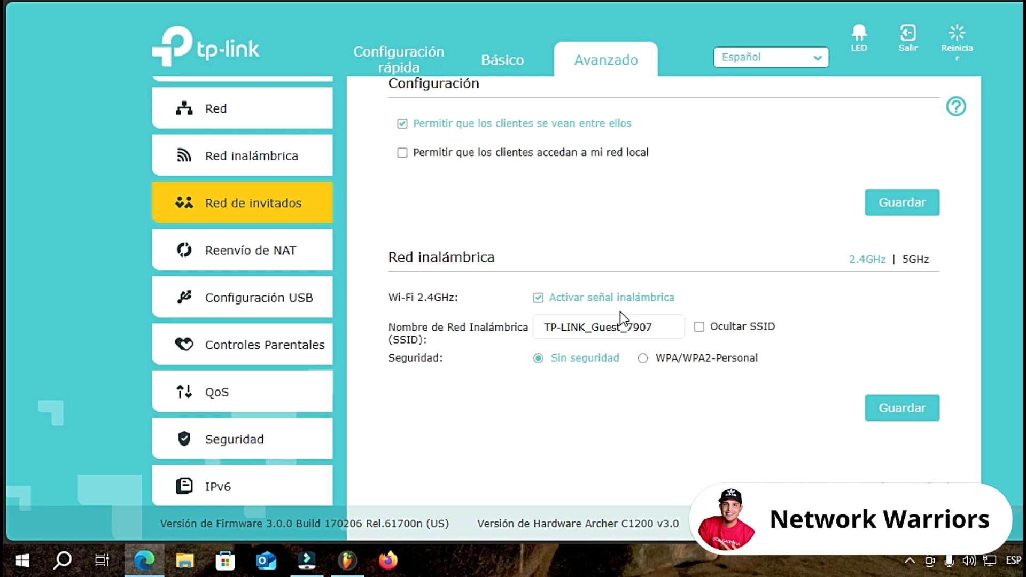
triple_click(660, 328)
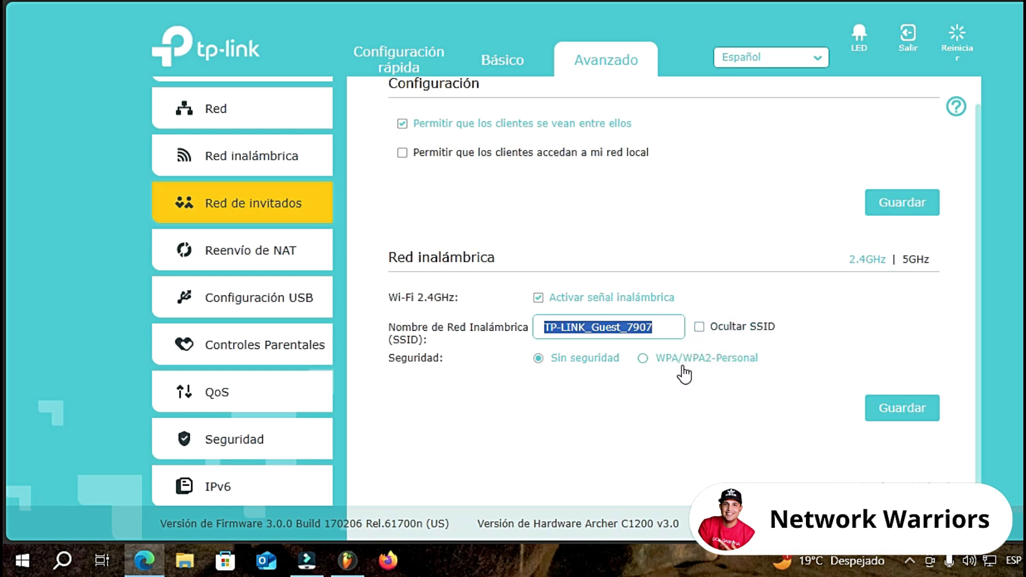
click(643, 362)
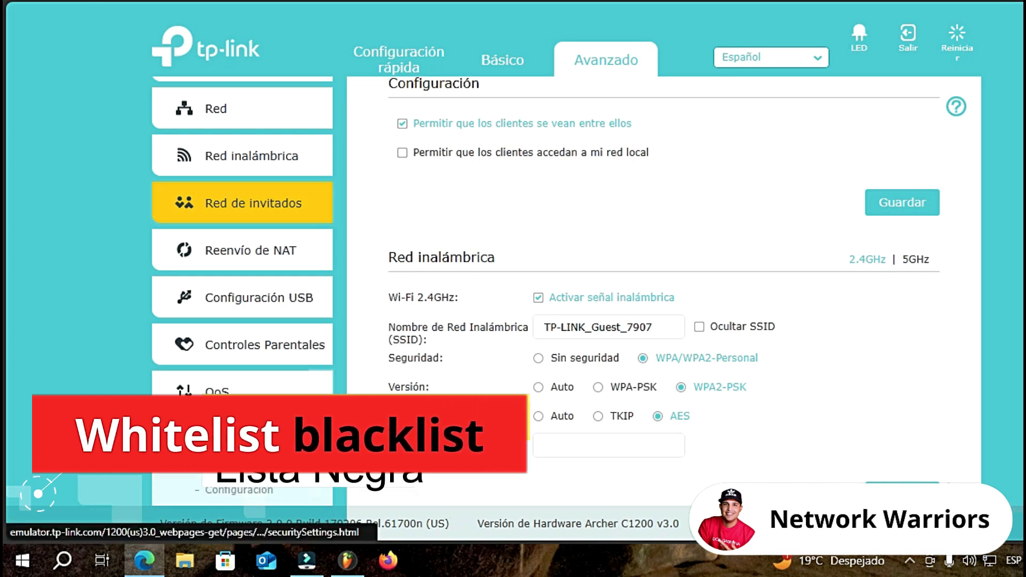
- Open the router's access control settings and examine the connected devices and the blacklist
scroll(242, 289, down, 2)
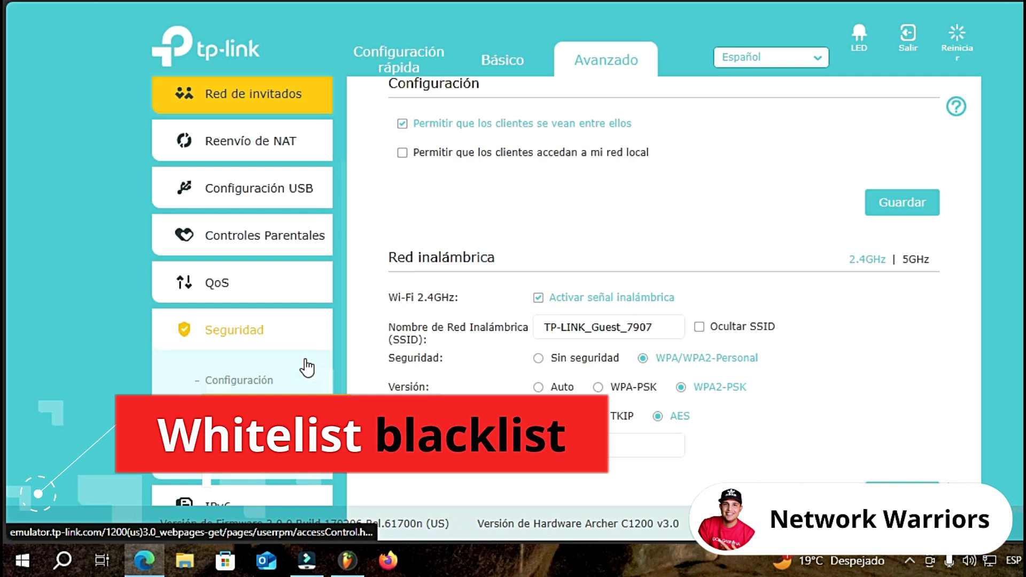
click(267, 418)
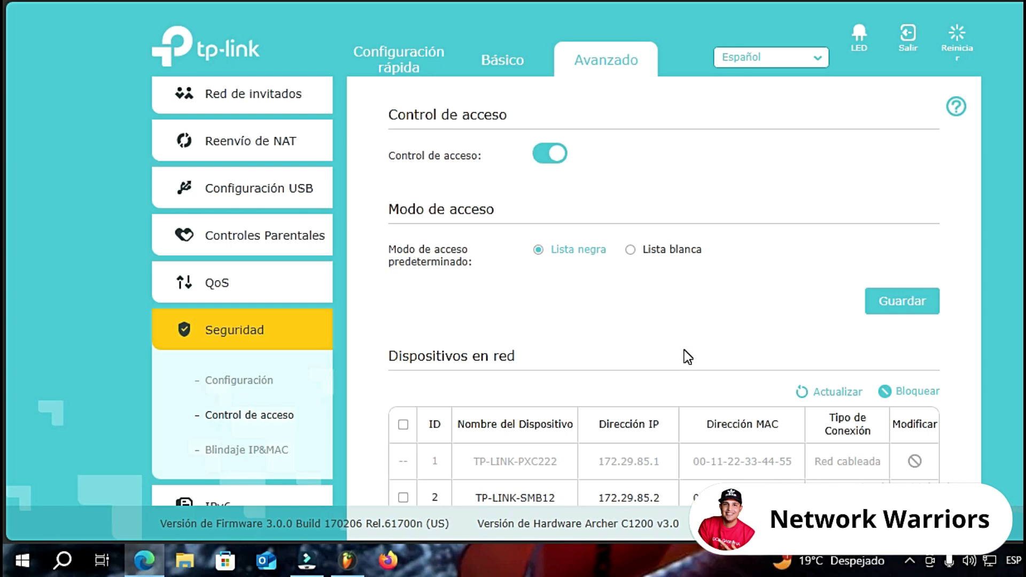
scroll(690, 357, down, 5)
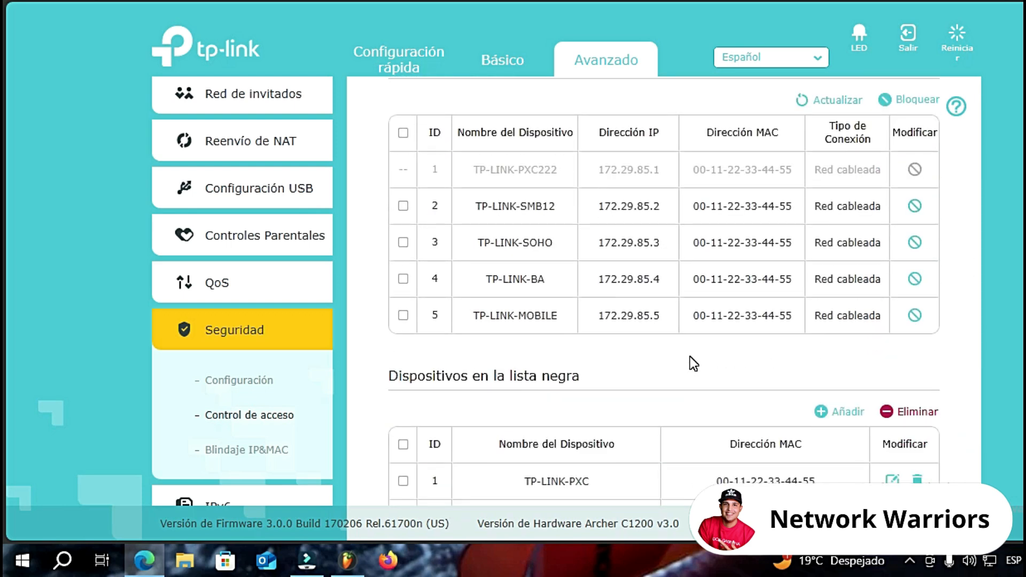
- Set the router's default access mode to Lista blanca in the access control settings
scroll(699, 344, up, 1)
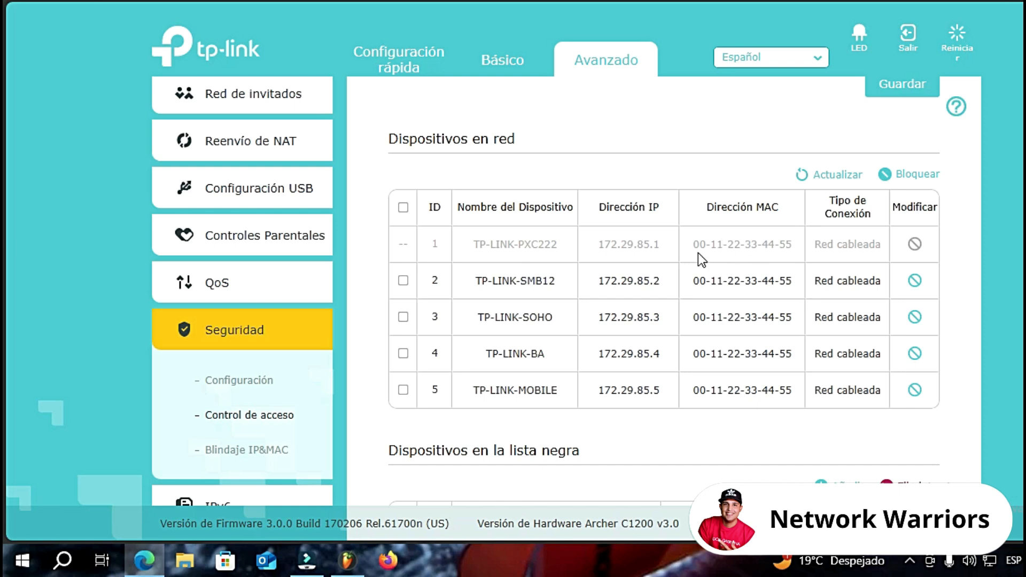
drag(693, 245, 792, 244)
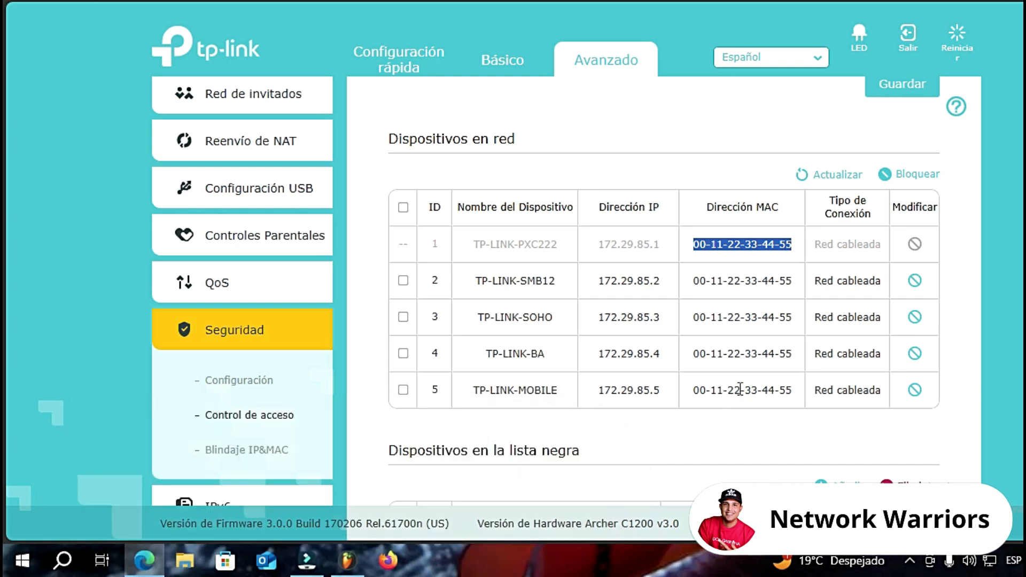
scroll(739, 385, up, 3)
click(632, 185)
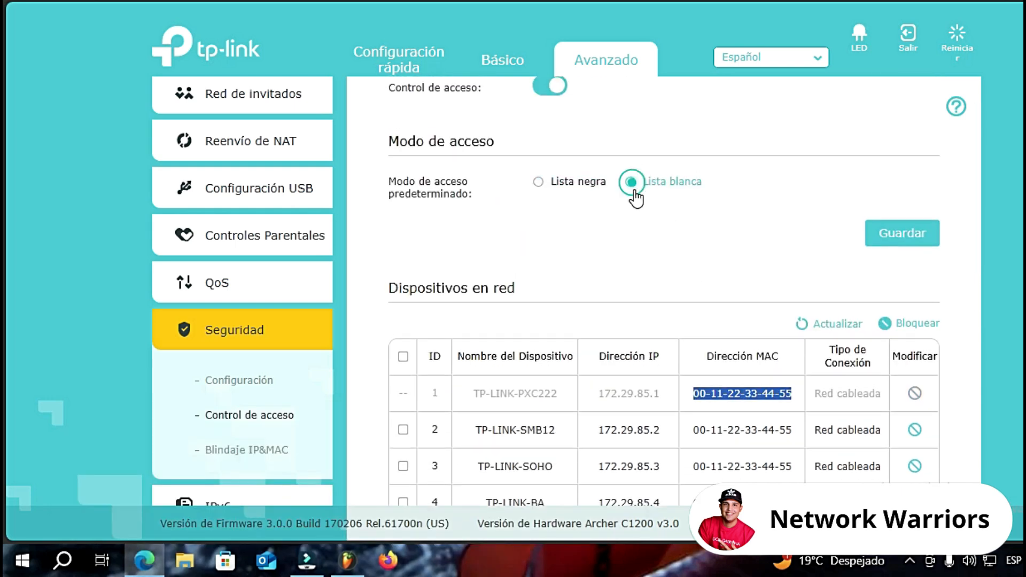
- Review the connected devices, then open a new blacklist entry to examine its device name and MAC address fields
scroll(725, 312, down, 1)
scroll(726, 312, down, 1)
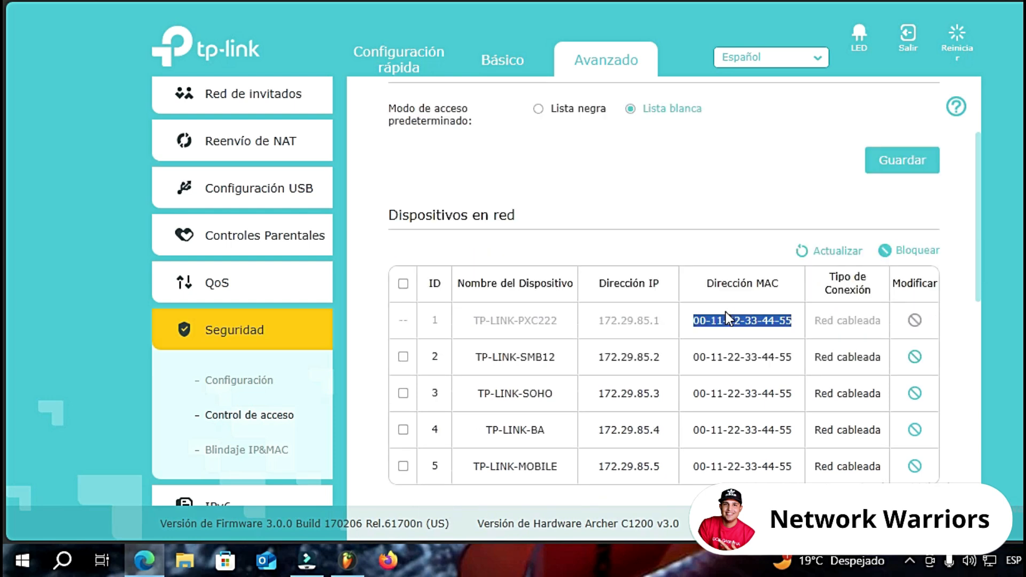
scroll(726, 312, up, 1)
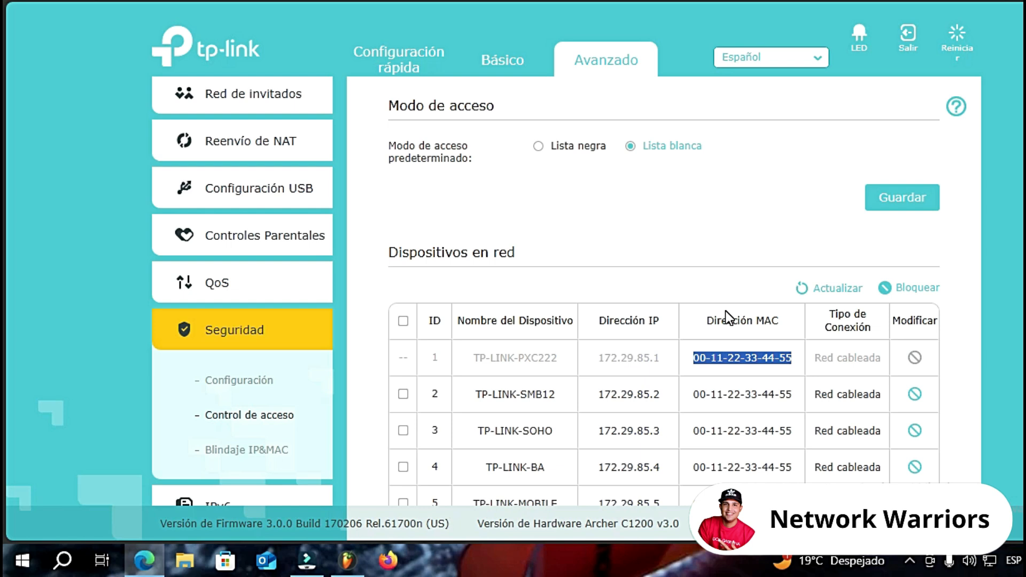
scroll(702, 316, down, 1)
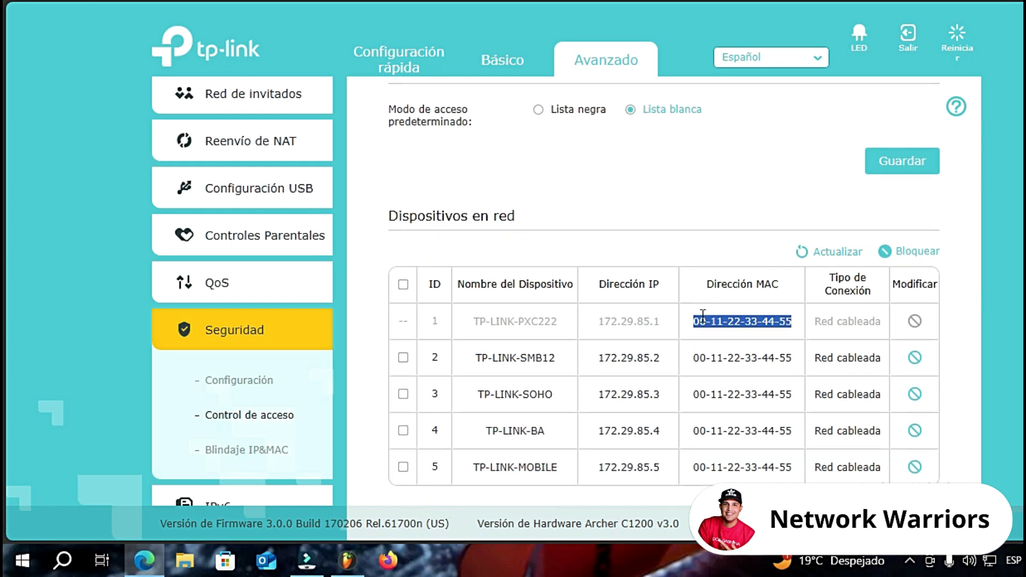
scroll(703, 315, down, 5)
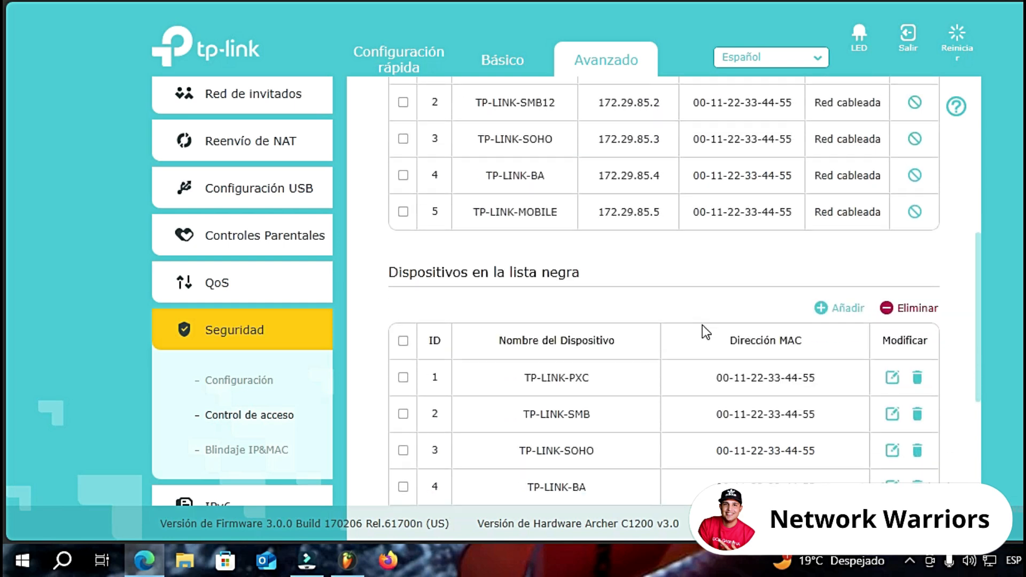
click(840, 314)
scroll(699, 332, down, 1)
scroll(699, 332, down, 2)
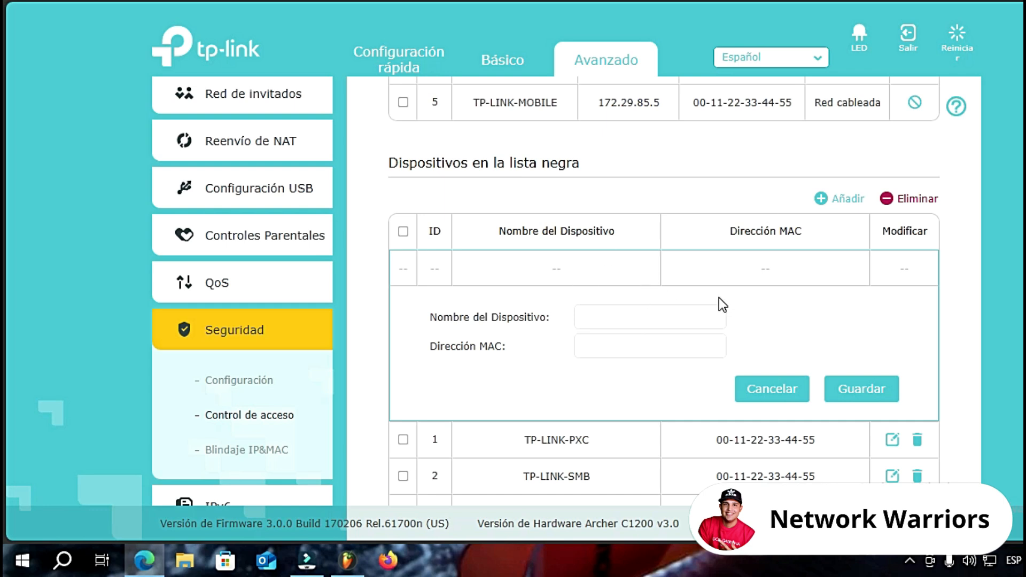
scroll(690, 379, down, 2)
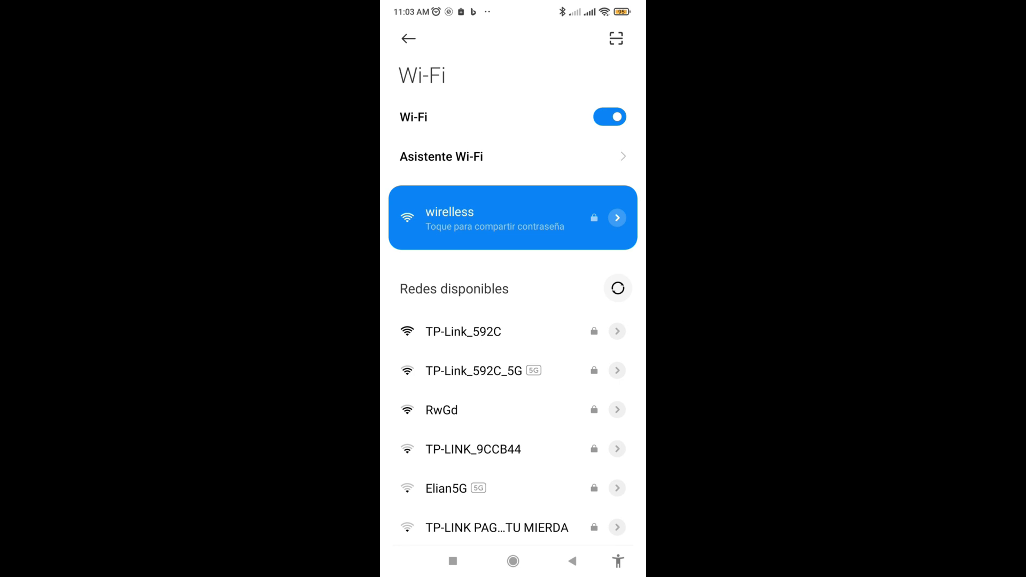
- On the phone, open the details of the connected wirelless network and review its security, IP and privacy information
click(617, 218)
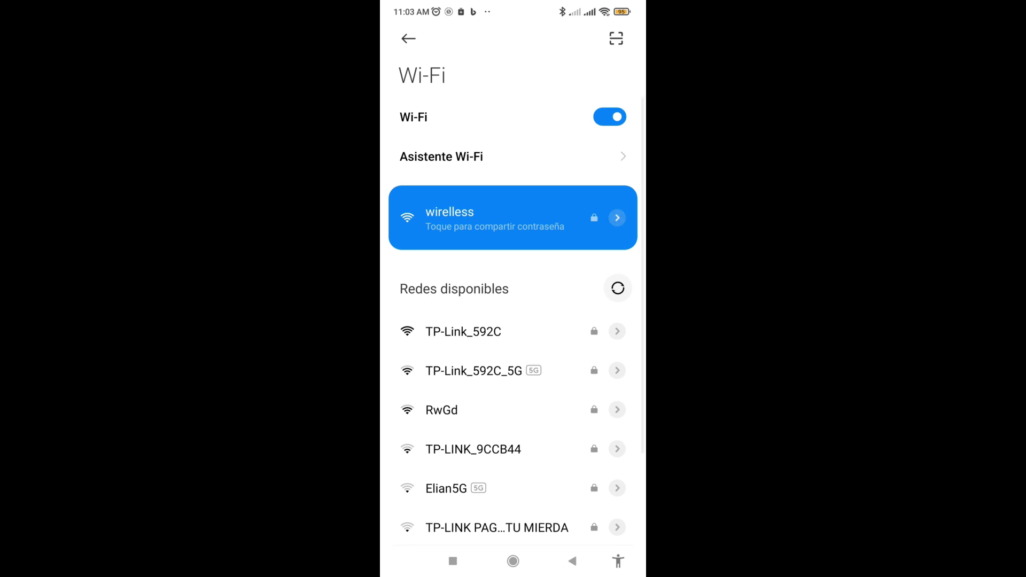
scroll(513, 289, down, 5)
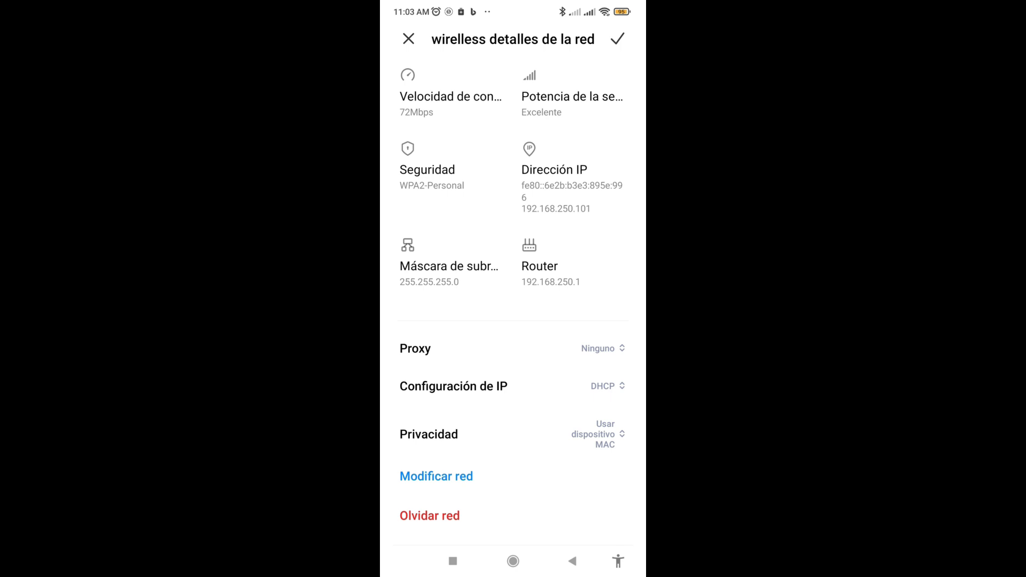
scroll(514, 289, up, 5)
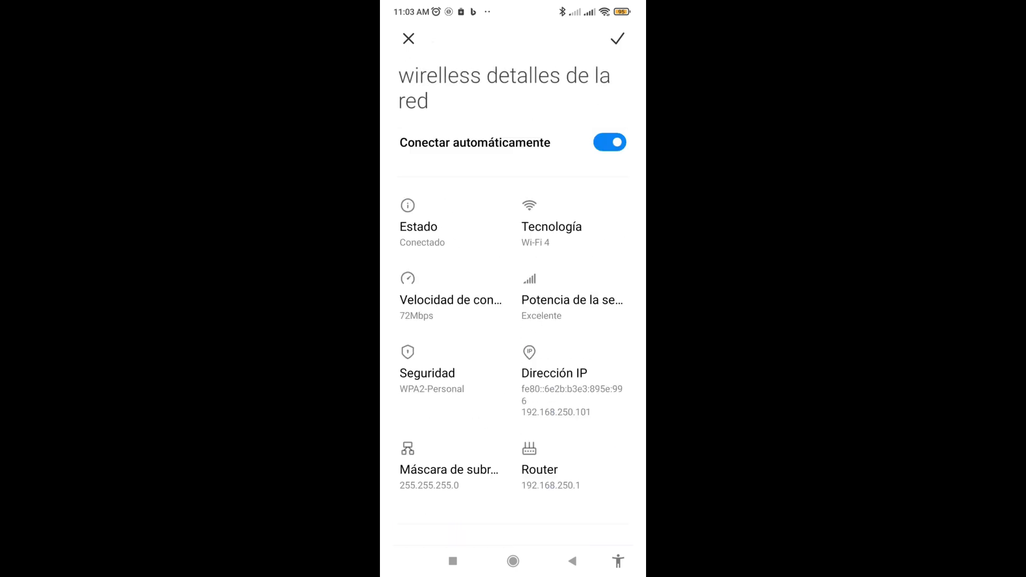
click(572, 561)
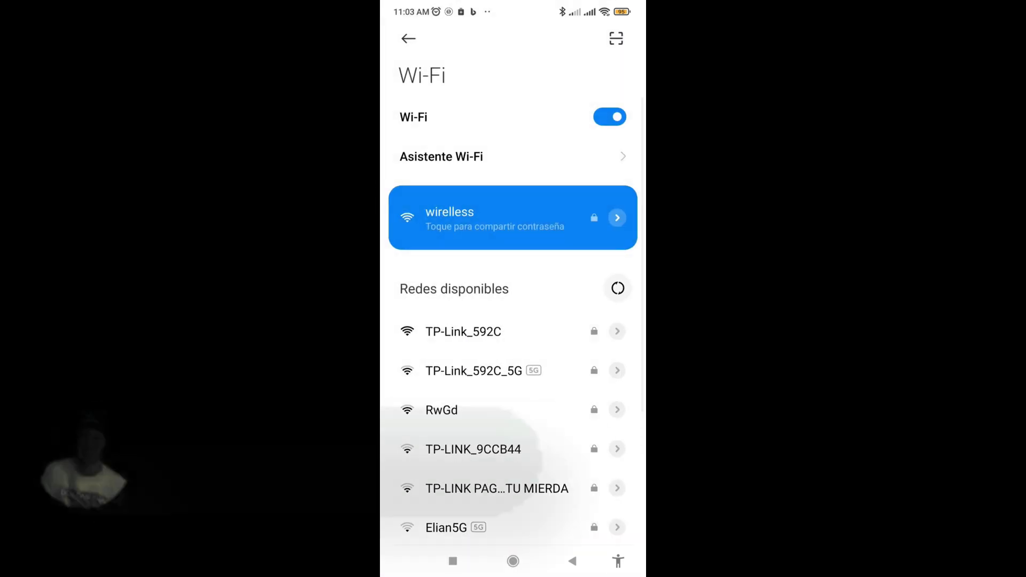
- Search the phone's settings for "dirección mac" and open the matching result
click(572, 562)
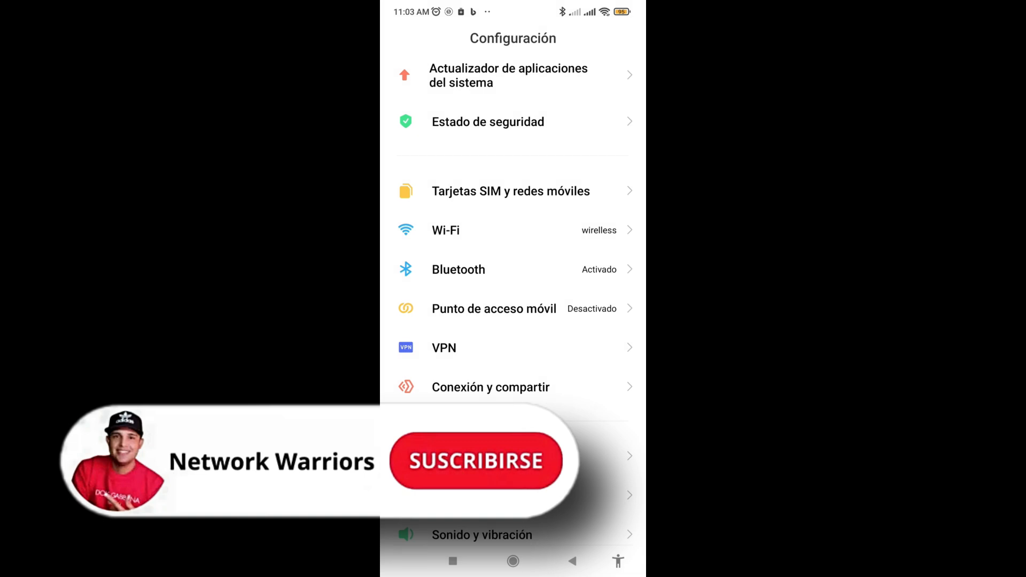
scroll(514, 288, up, 3)
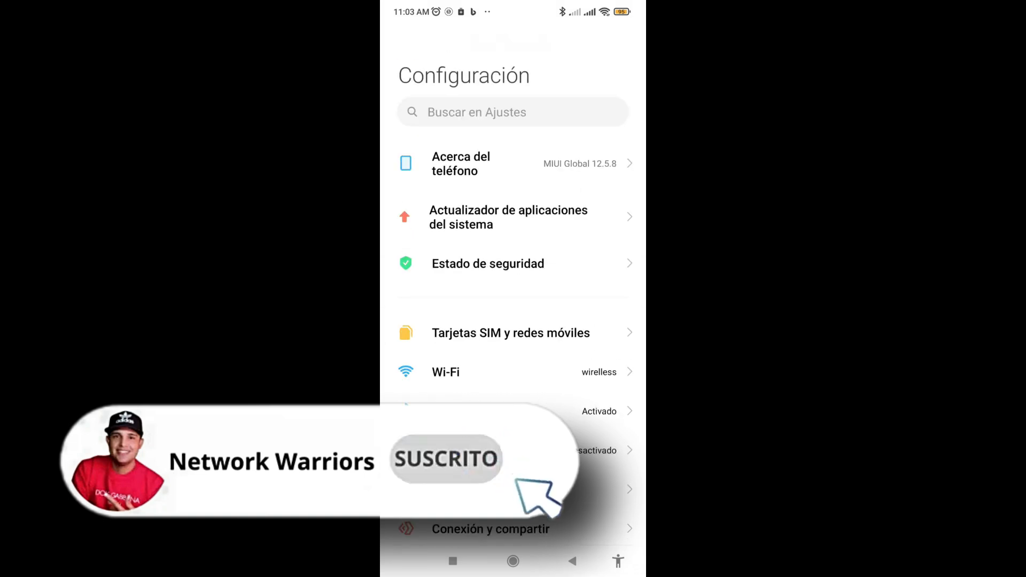
click(513, 112)
text(dirección mac)
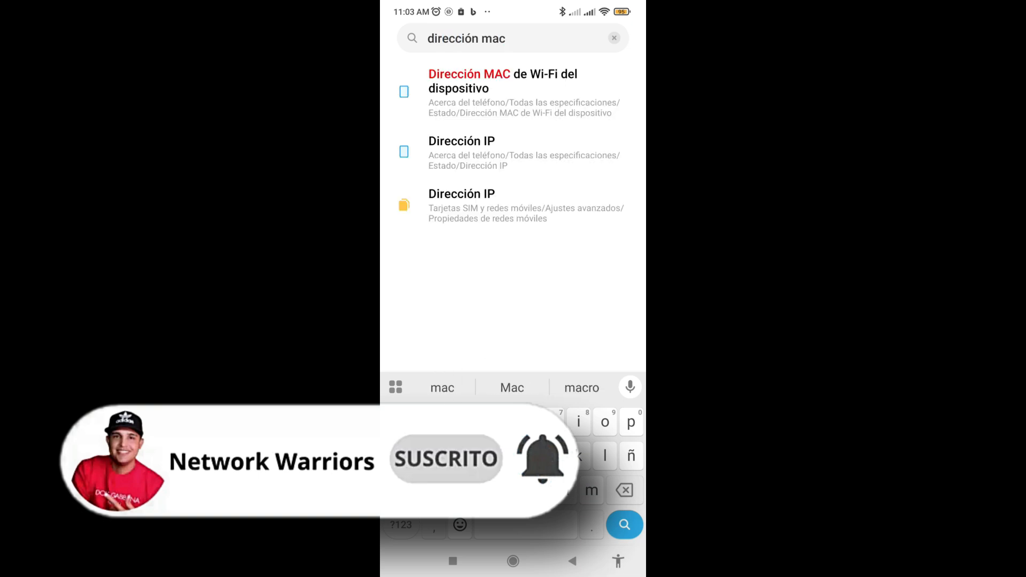
click(502, 81)
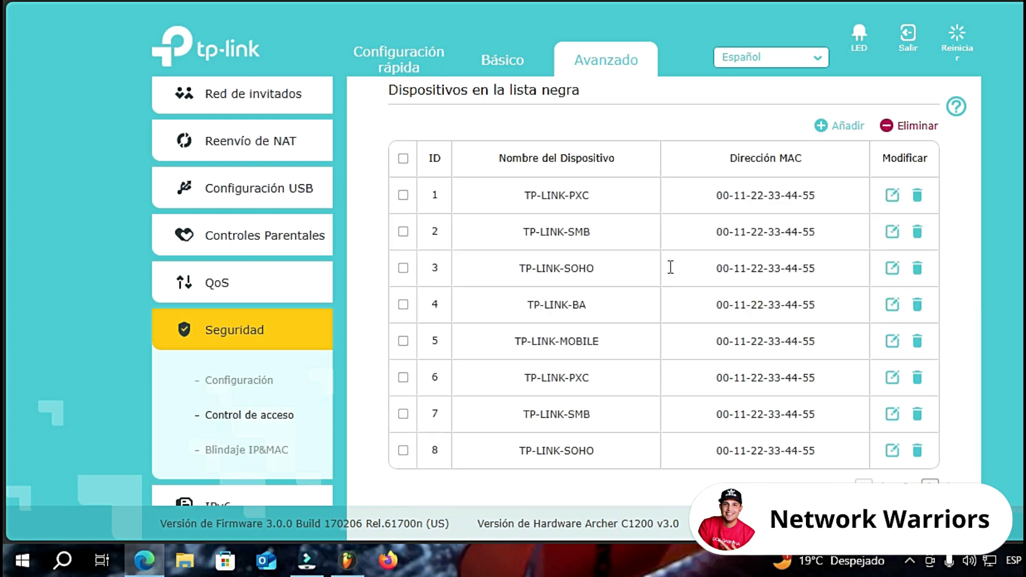
- Back in the router's access control settings, review the blacklisted devices and their MAC addresses
scroll(739, 259, up, 3)
scroll(739, 259, down, 3)
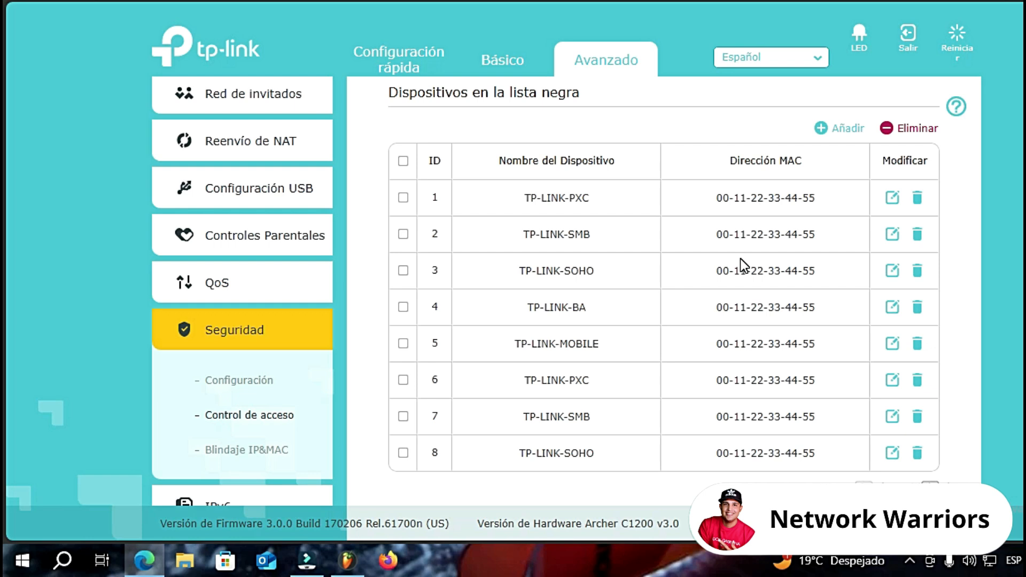
scroll(684, 324, down, 1)
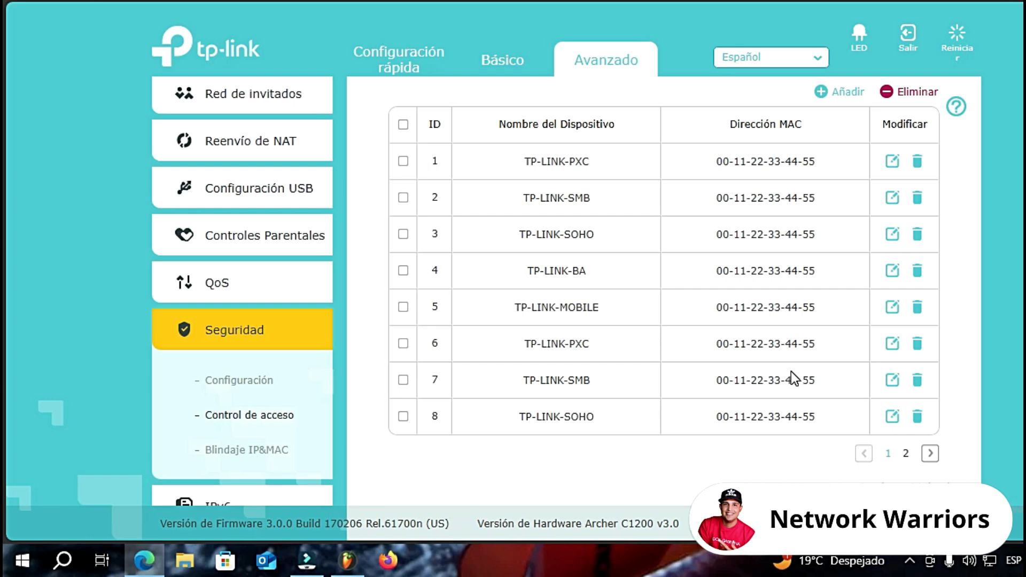
- Open the router's parental controls and set the content restriction mode to Lista blanca
scroll(271, 374, up, 1)
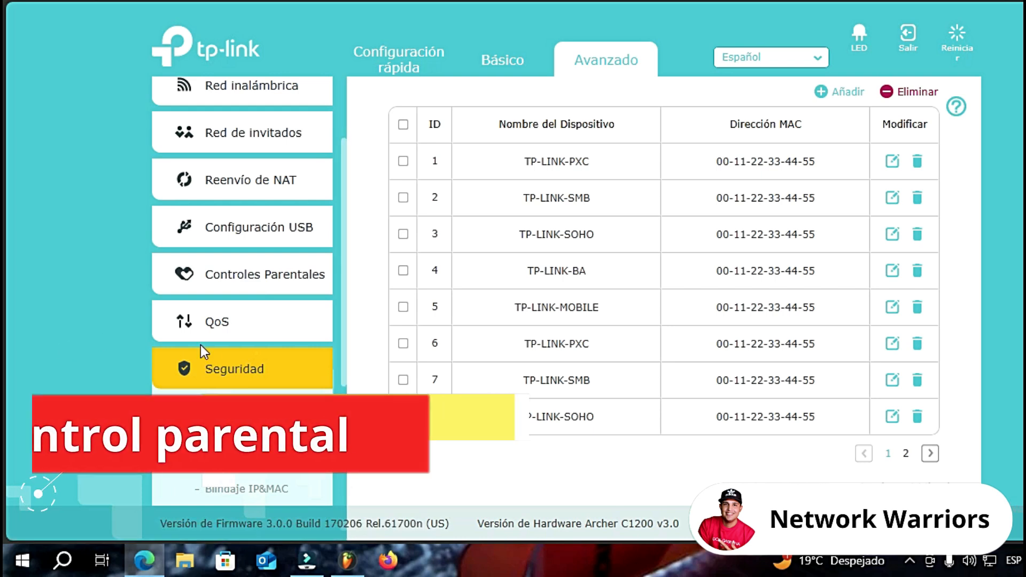
click(233, 285)
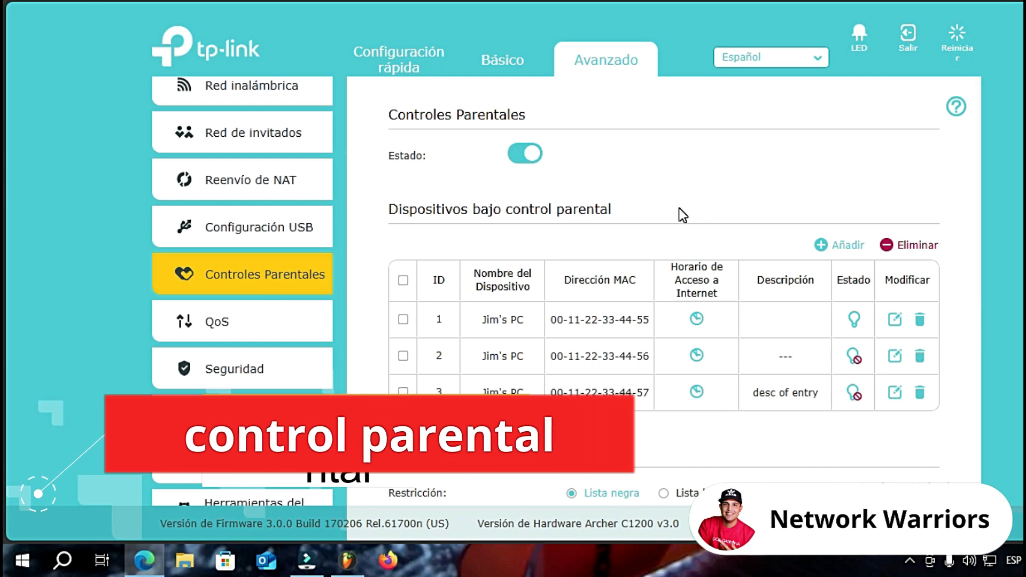
scroll(679, 211, down, 2)
scroll(721, 405, down, 1)
scroll(721, 405, up, 2)
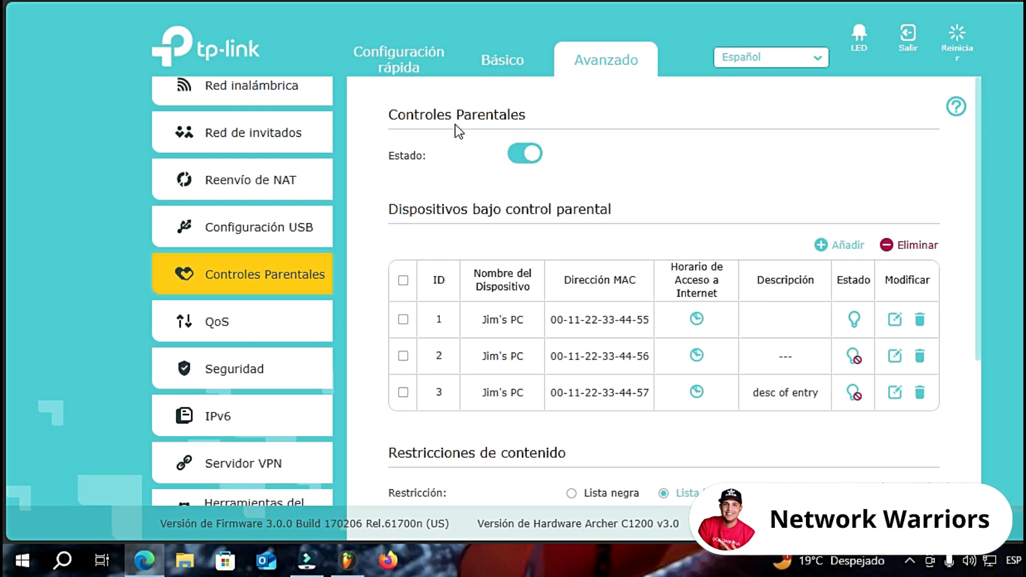
- Start a new parental control entry and fill it with the existing device TP-LINK-PXC222
click(832, 247)
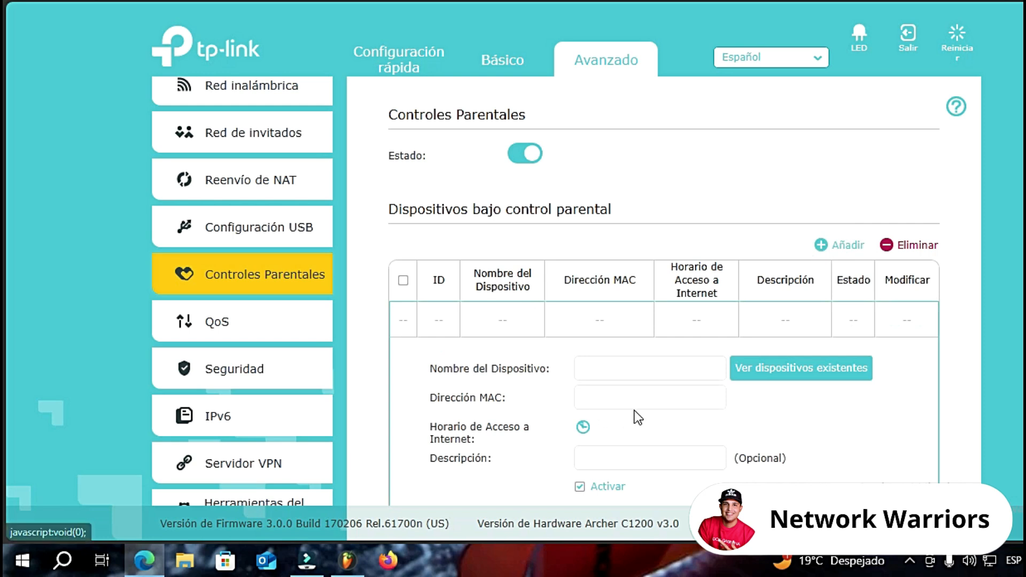
scroll(634, 410, down, 1)
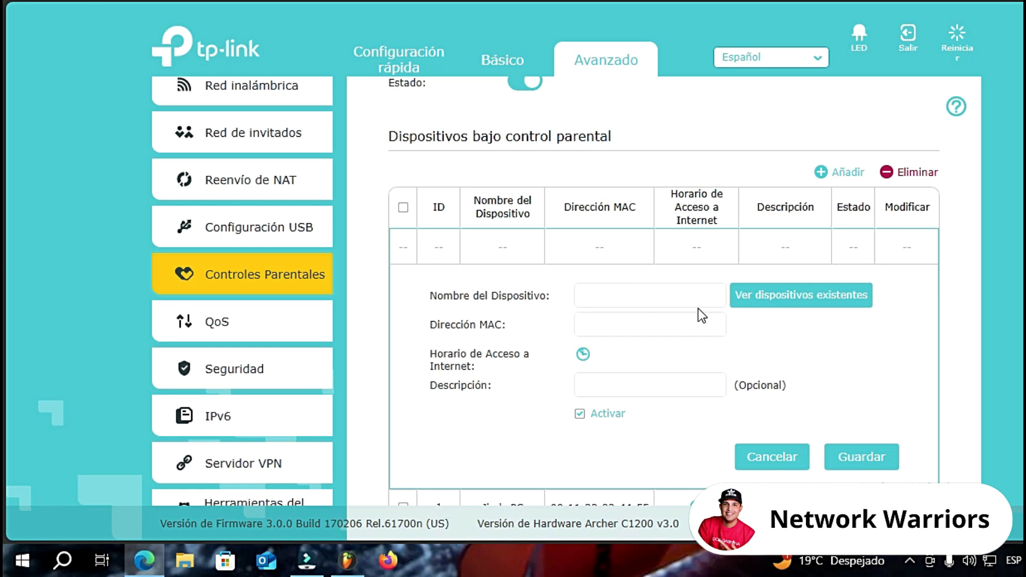
click(785, 299)
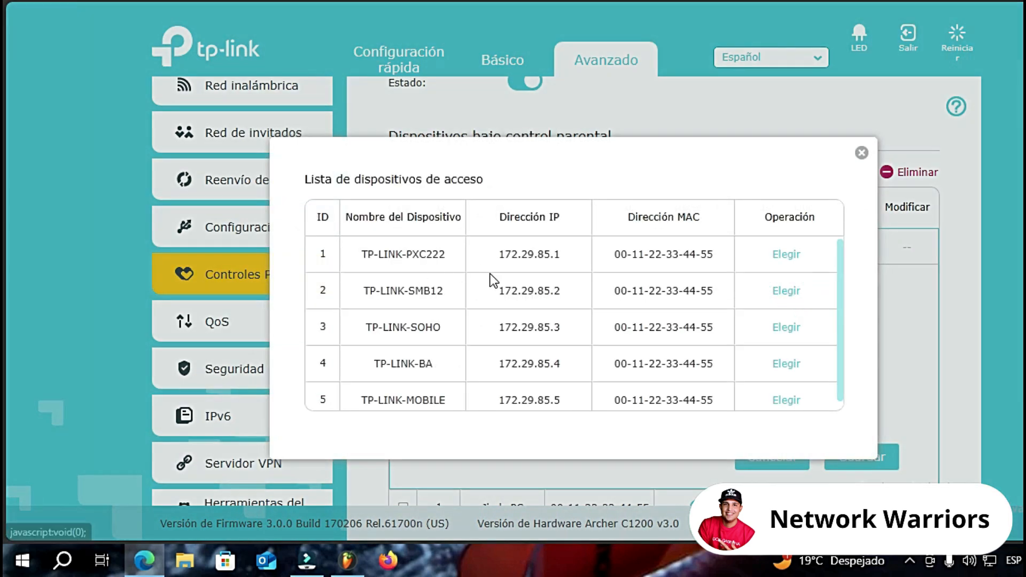
scroll(695, 359, up, 1)
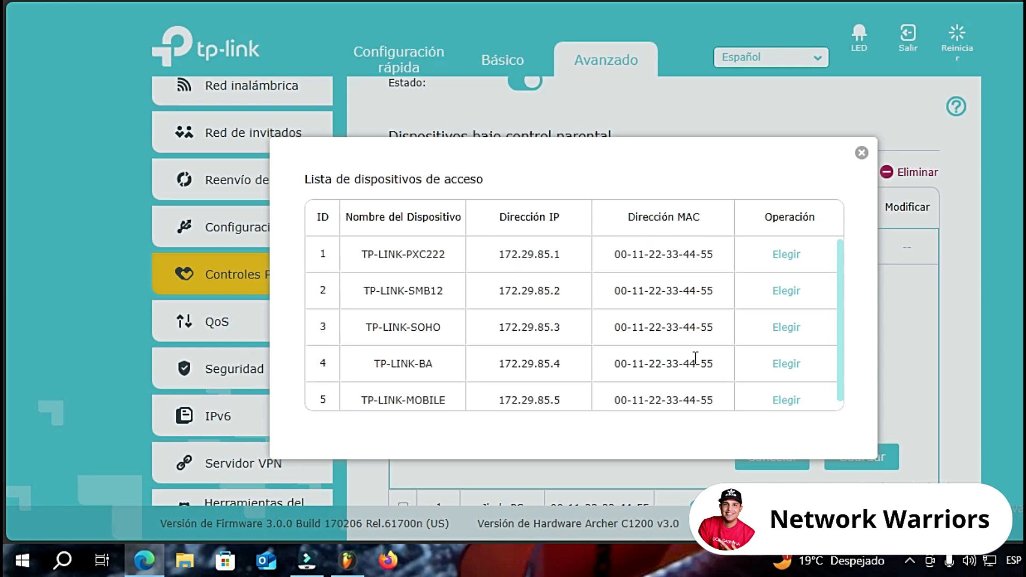
click(610, 255)
drag(615, 253, 726, 249)
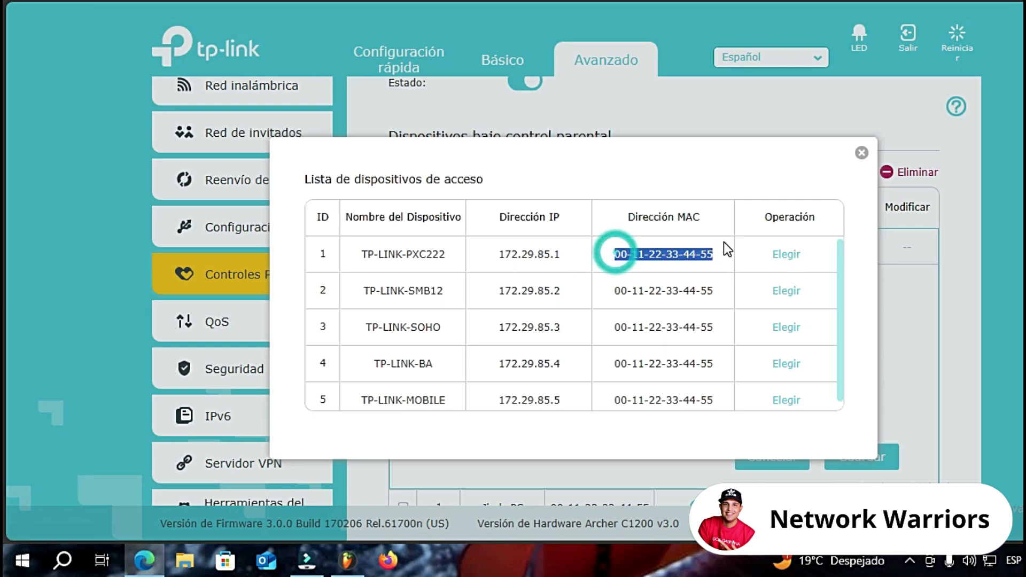
click(791, 255)
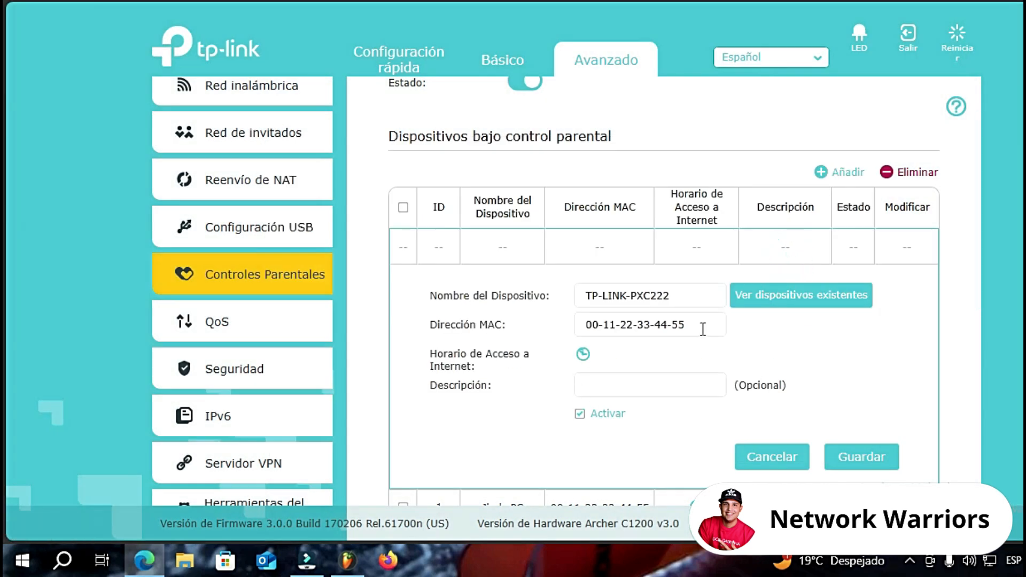
drag(716, 324, 551, 319)
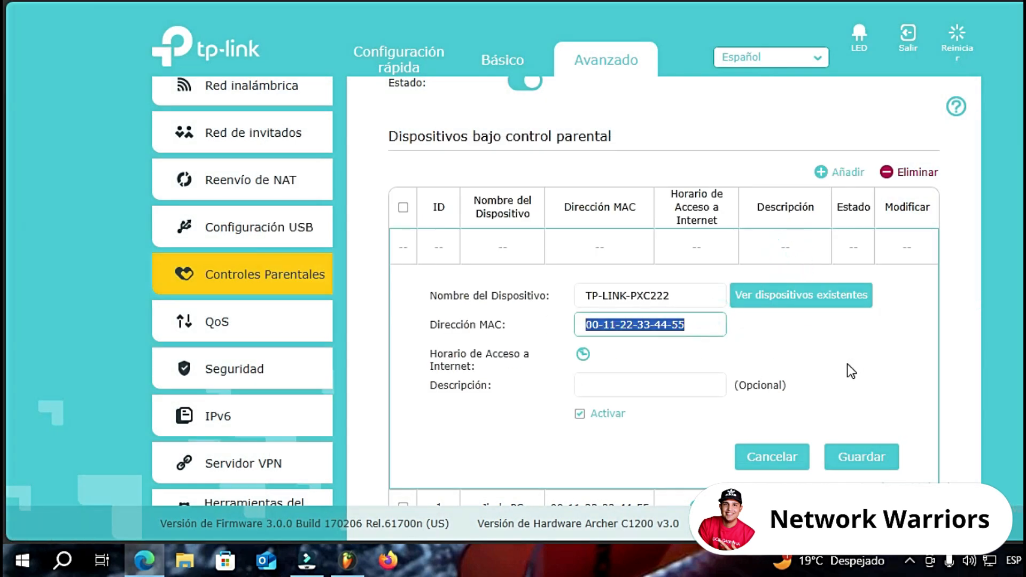
- Try marking the device's internet access schedule for 12:00–21:00 Monday to Wednesday and 06:00–10:00 Thursday, then close the schedule without saving
click(582, 355)
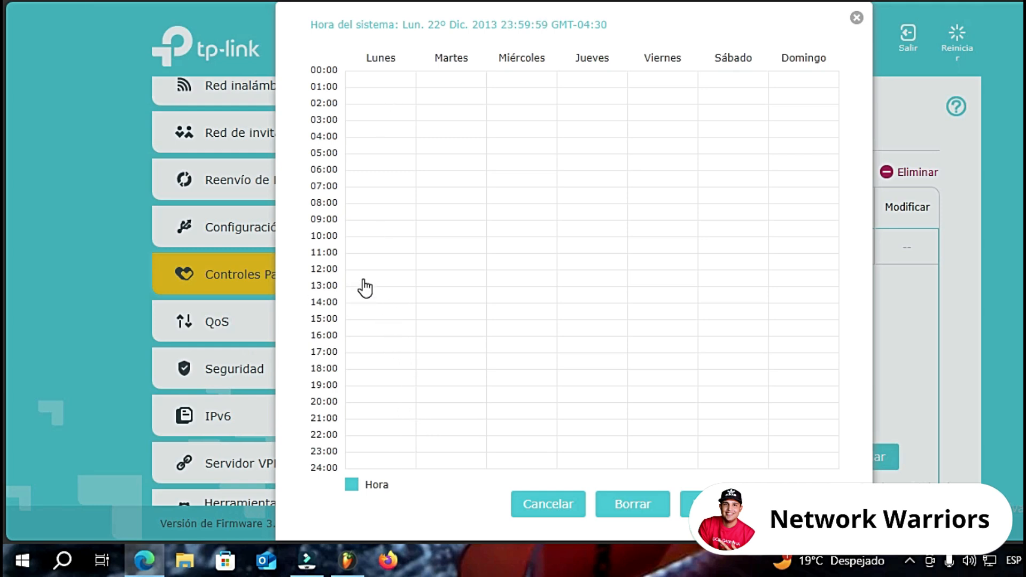
drag(364, 283, 393, 407)
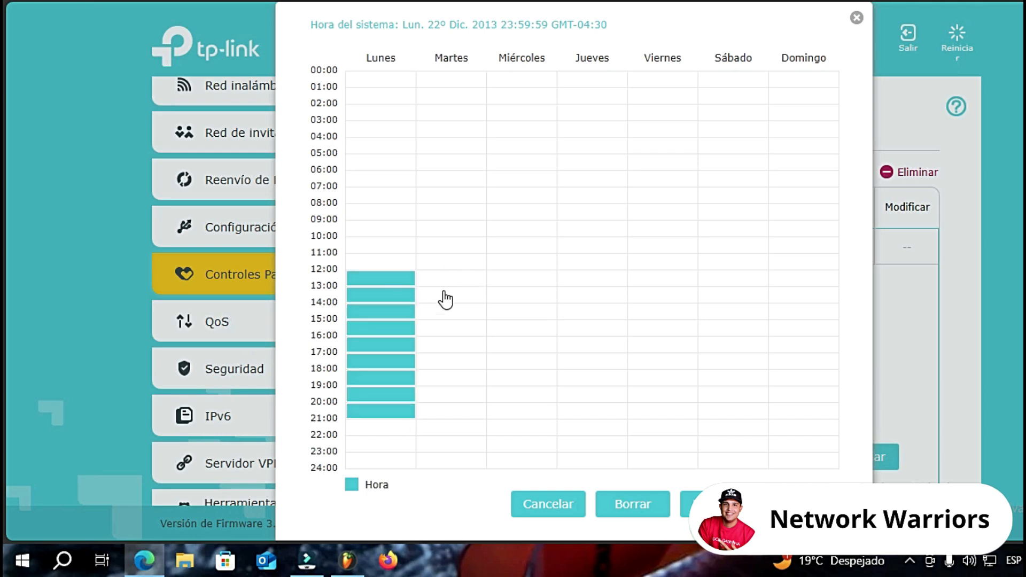
drag(435, 277, 464, 412)
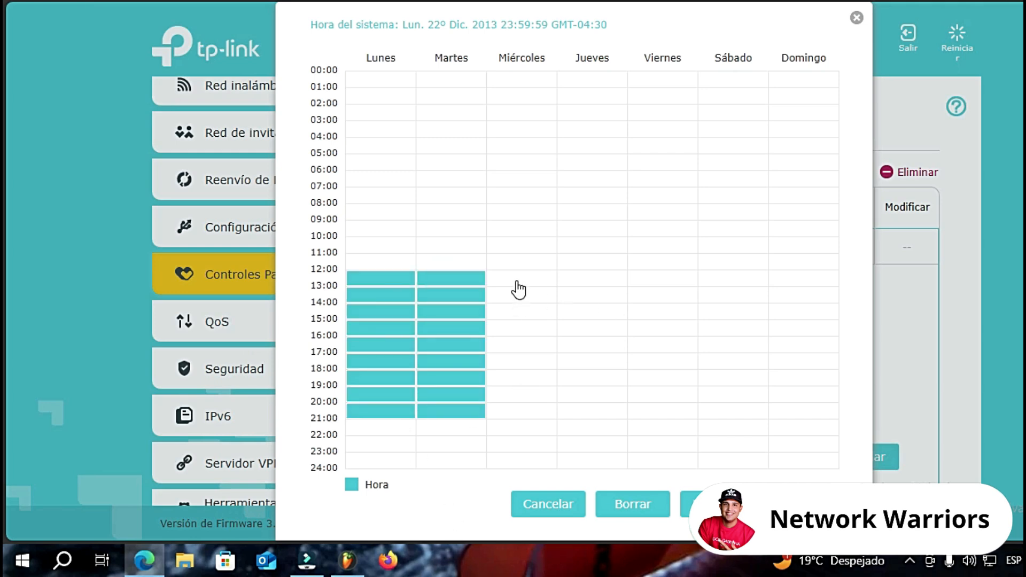
drag(529, 396, 531, 416)
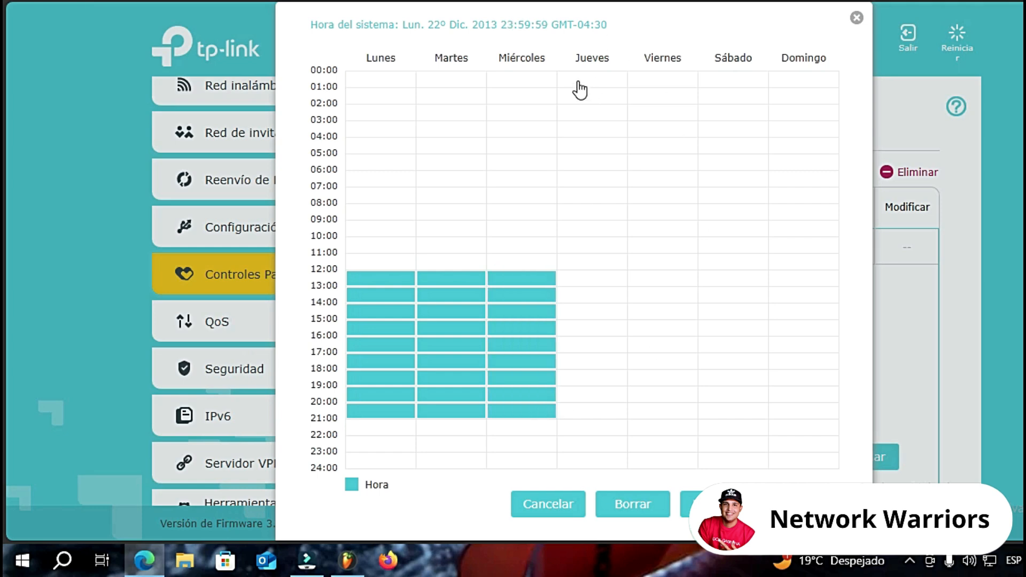
drag(583, 181, 600, 235)
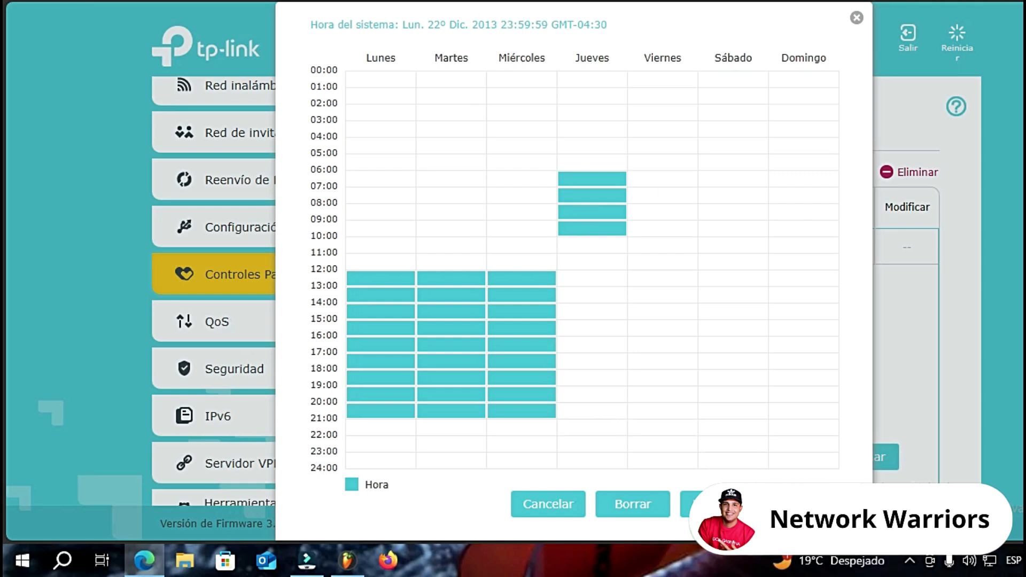
click(856, 17)
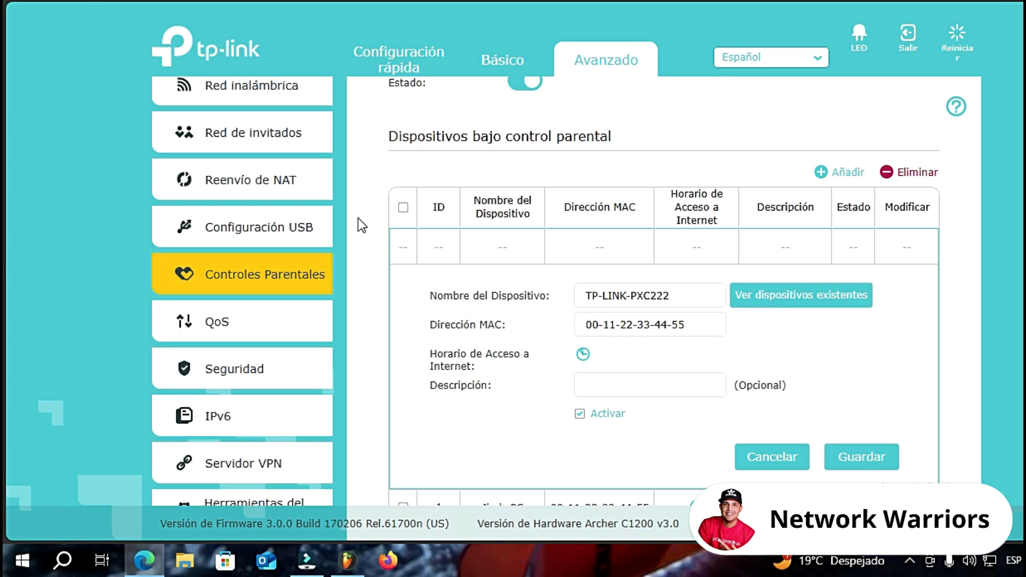
- Replace the domain entry keyword11 in the content restriction whitelist with google.com
scroll(359, 218, down, 8)
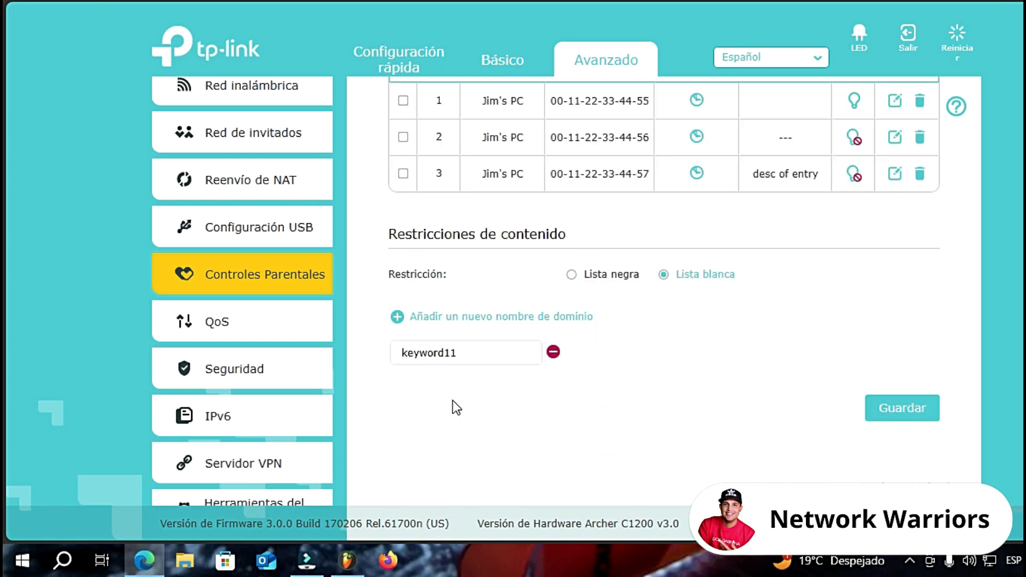
drag(471, 350, 357, 341)
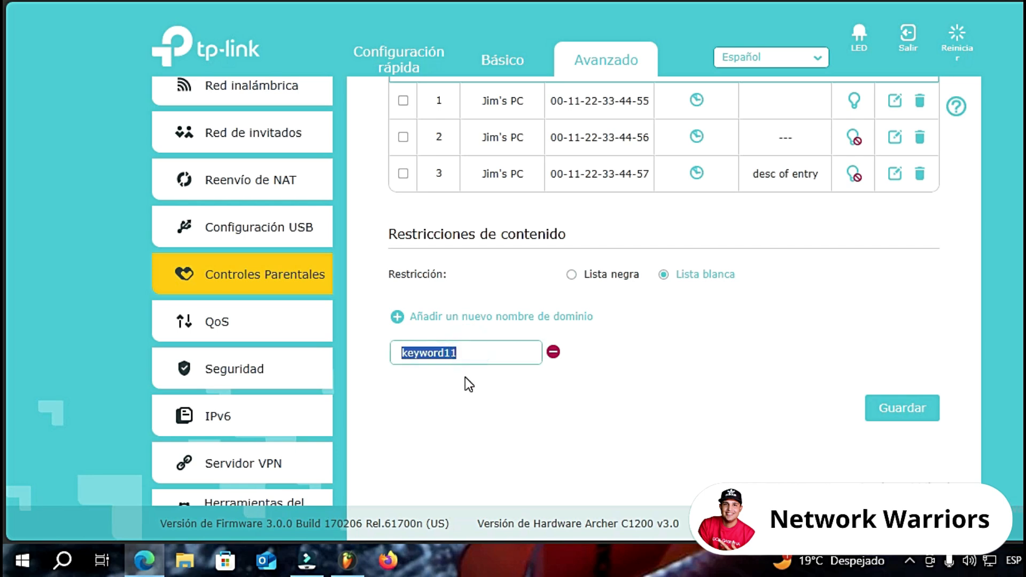
text(google.com)
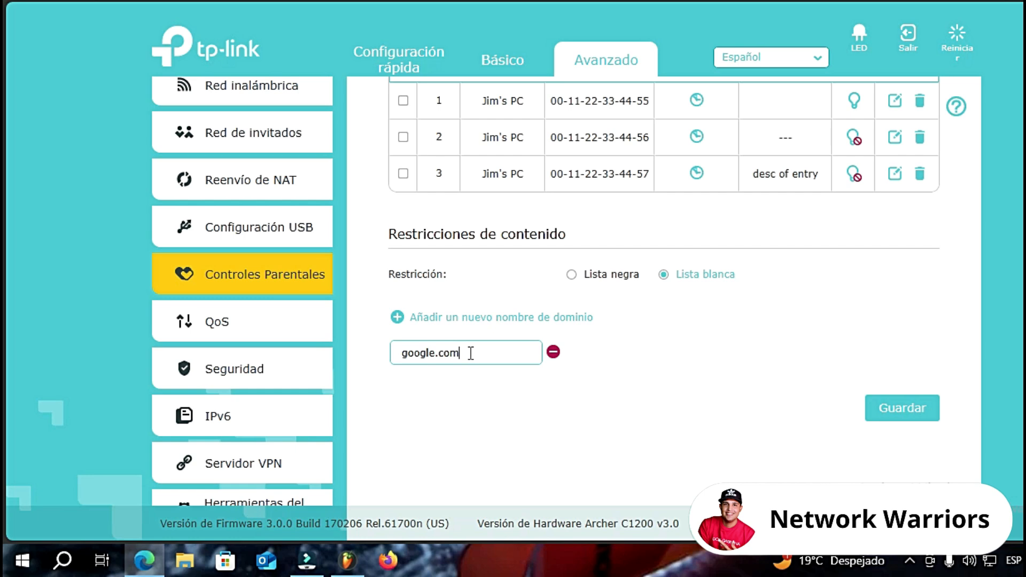
double_click(473, 353)
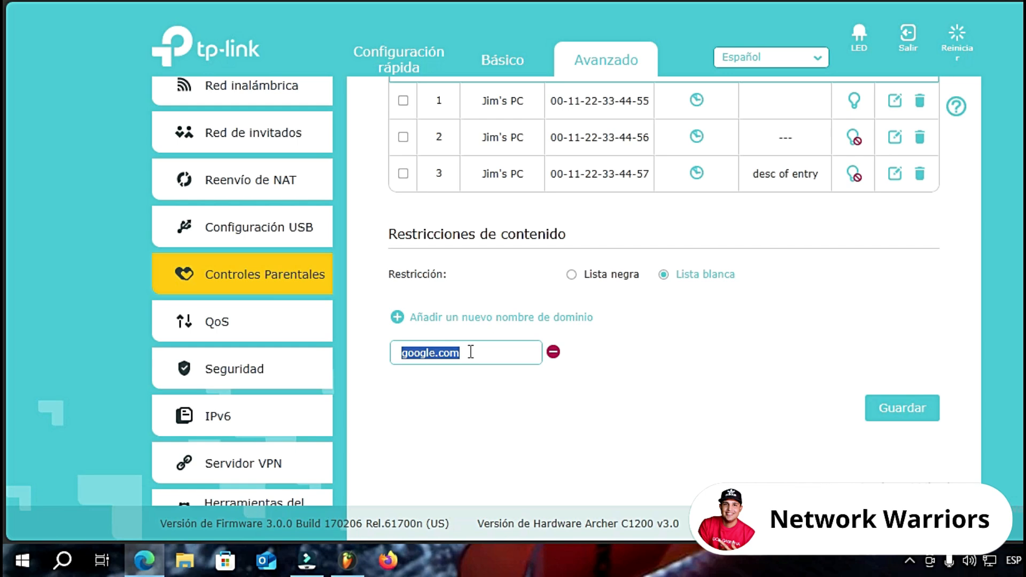
- Add a second, blank domain name entry to the whitelist and activate it for text entry
click(422, 319)
click(466, 320)
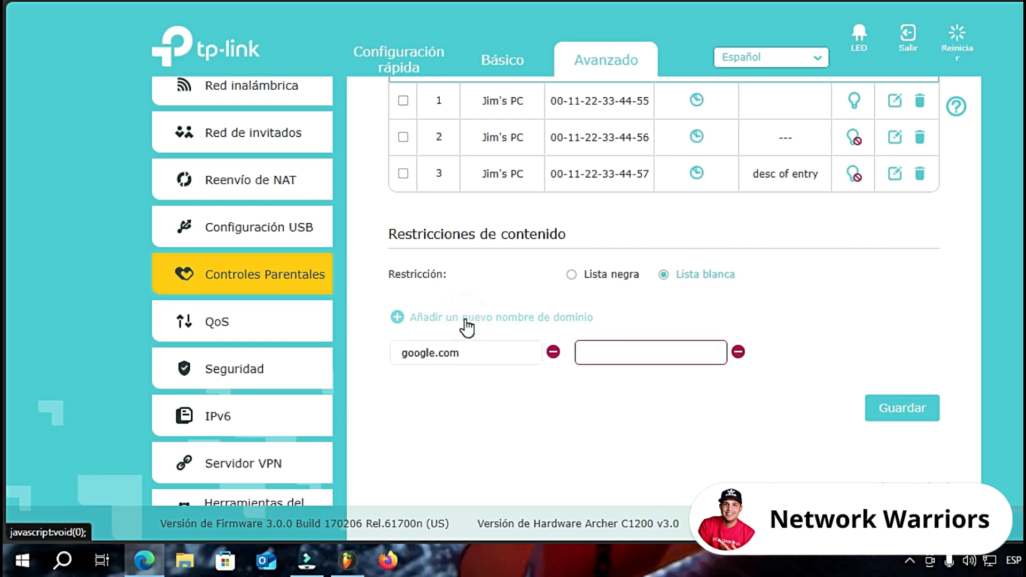
click(622, 349)
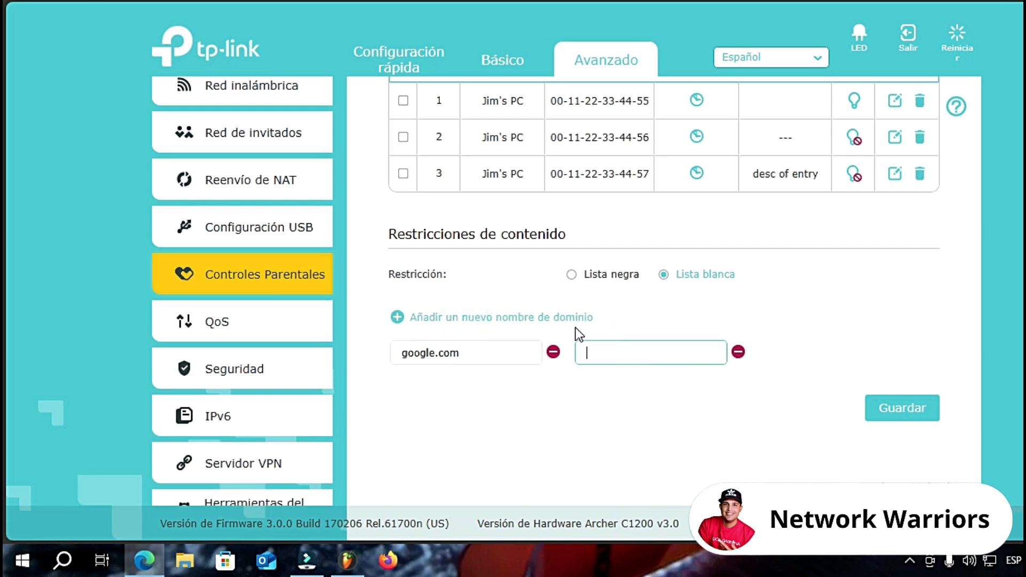